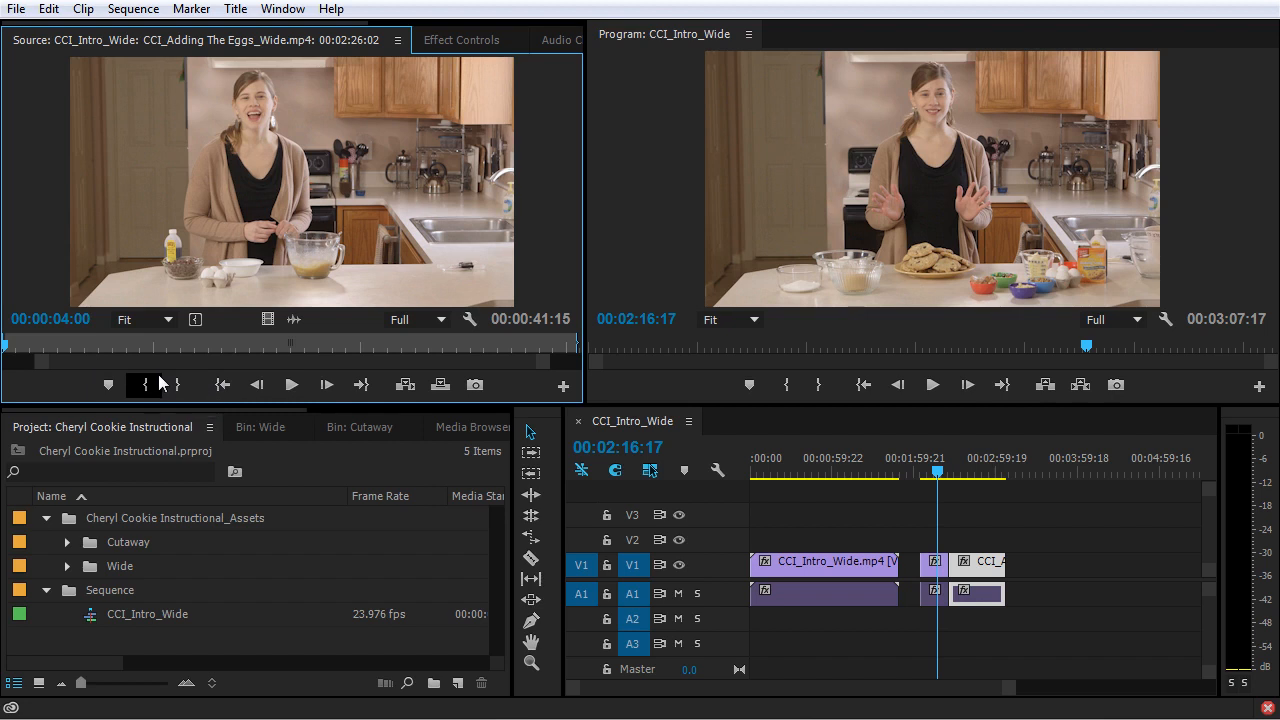
Open CCI_microwave Cutaway.mp4 from the Cutaway bin in the Source Monitor and skim through its footage.
left_click(67, 542)
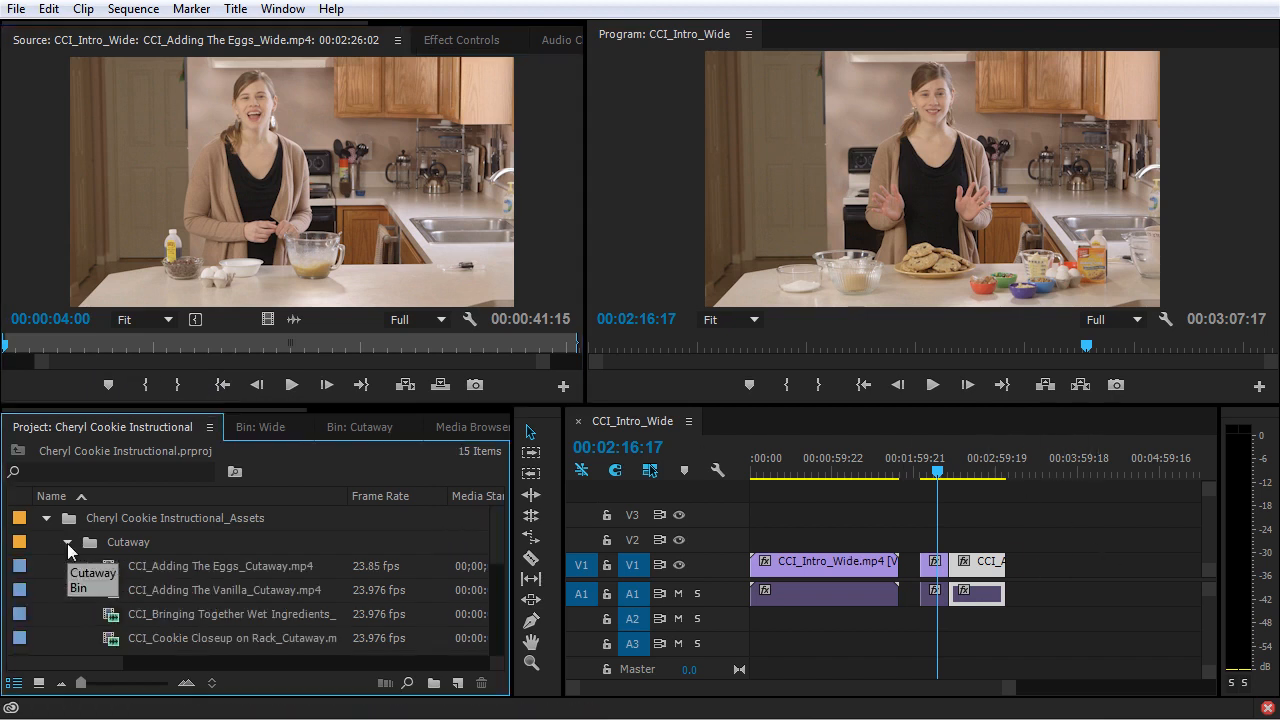
scroll(143, 543, "down", 5)
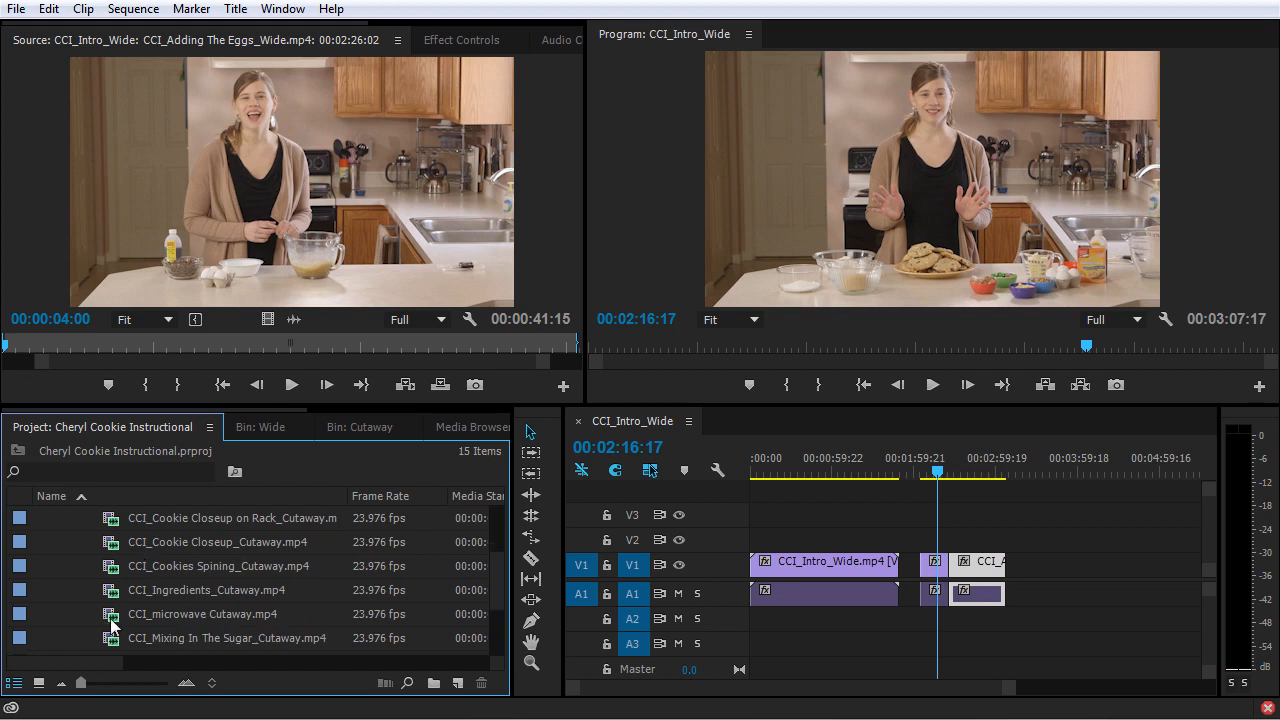
double_click(233, 608)
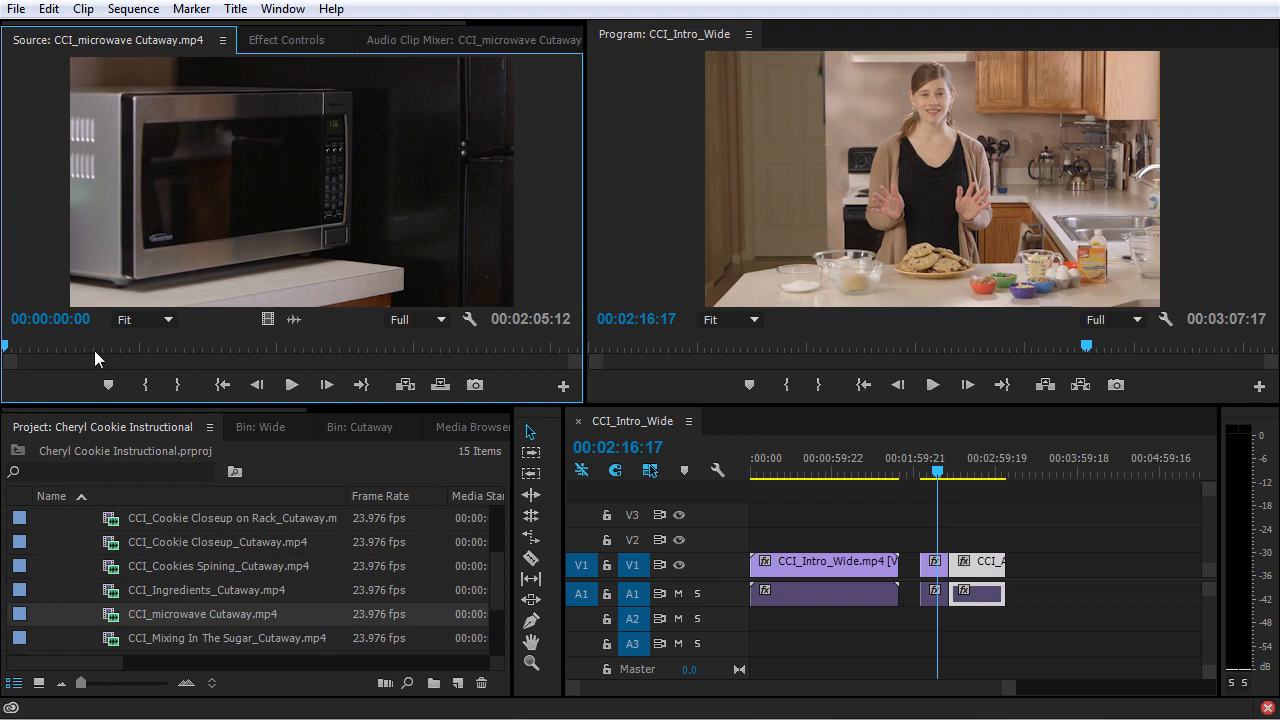
left_click_drag(14, 346, 476, 345)
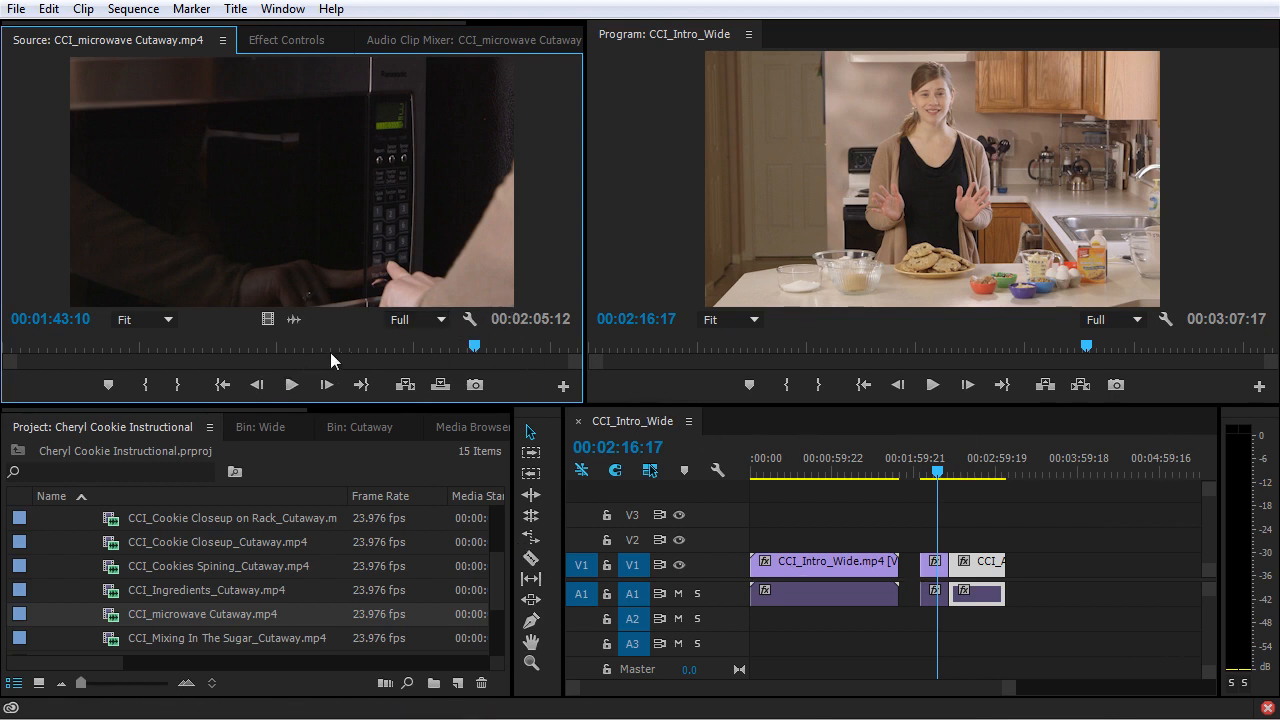
Mark the butter-in-microwave action in the source clip with an In point at 00:01:18:22 and an Out point at 00:01:26:03.
left_click_drag(331, 351, 361, 344)
key("space")
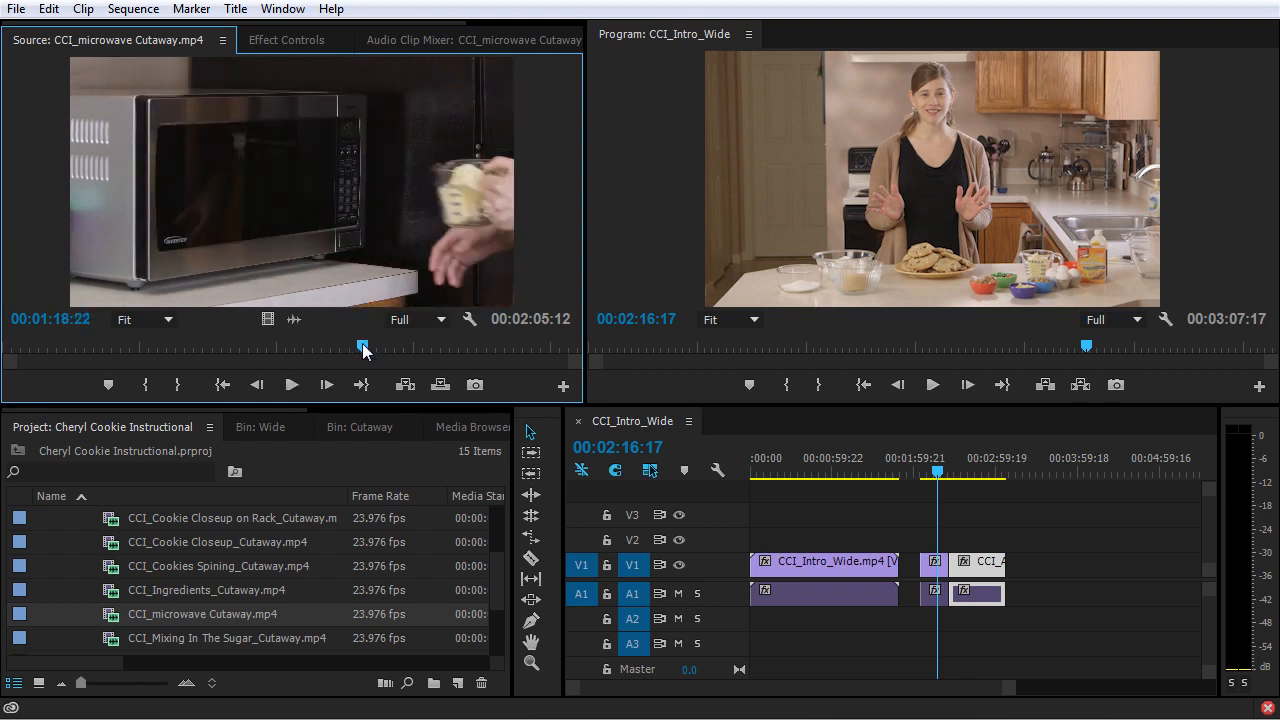
left_click(138, 388)
key("space")
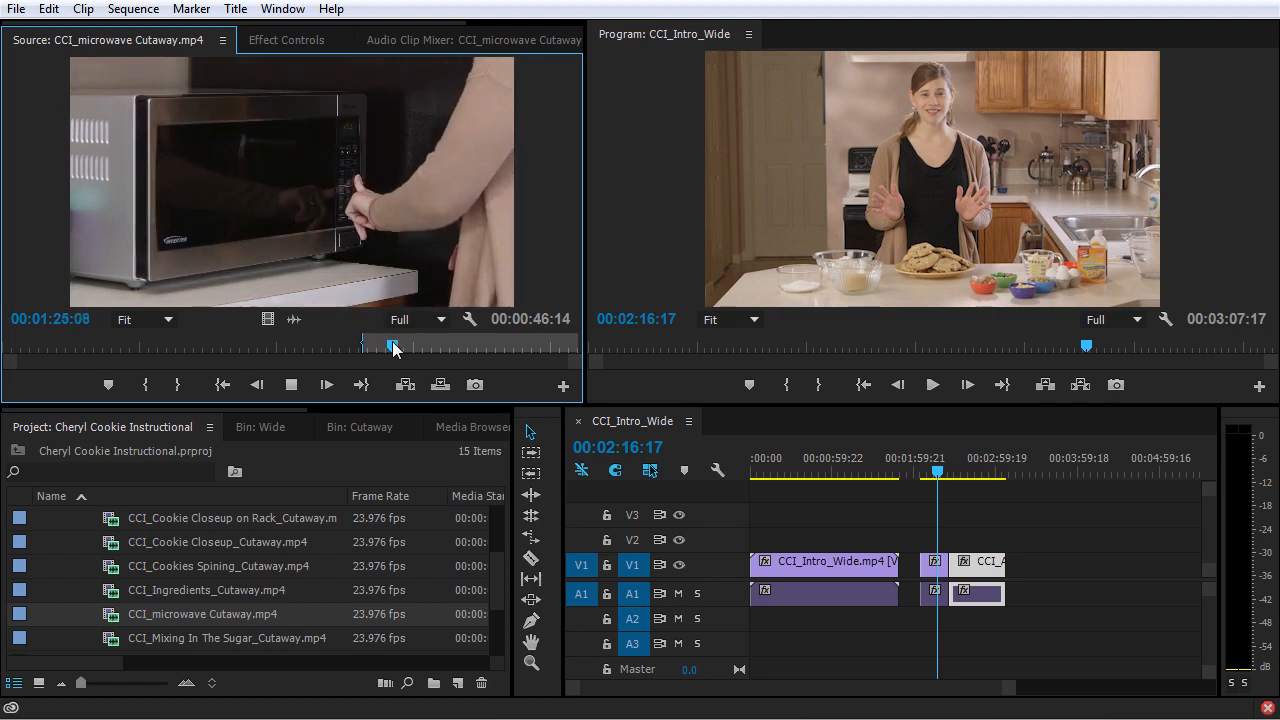
key("space")
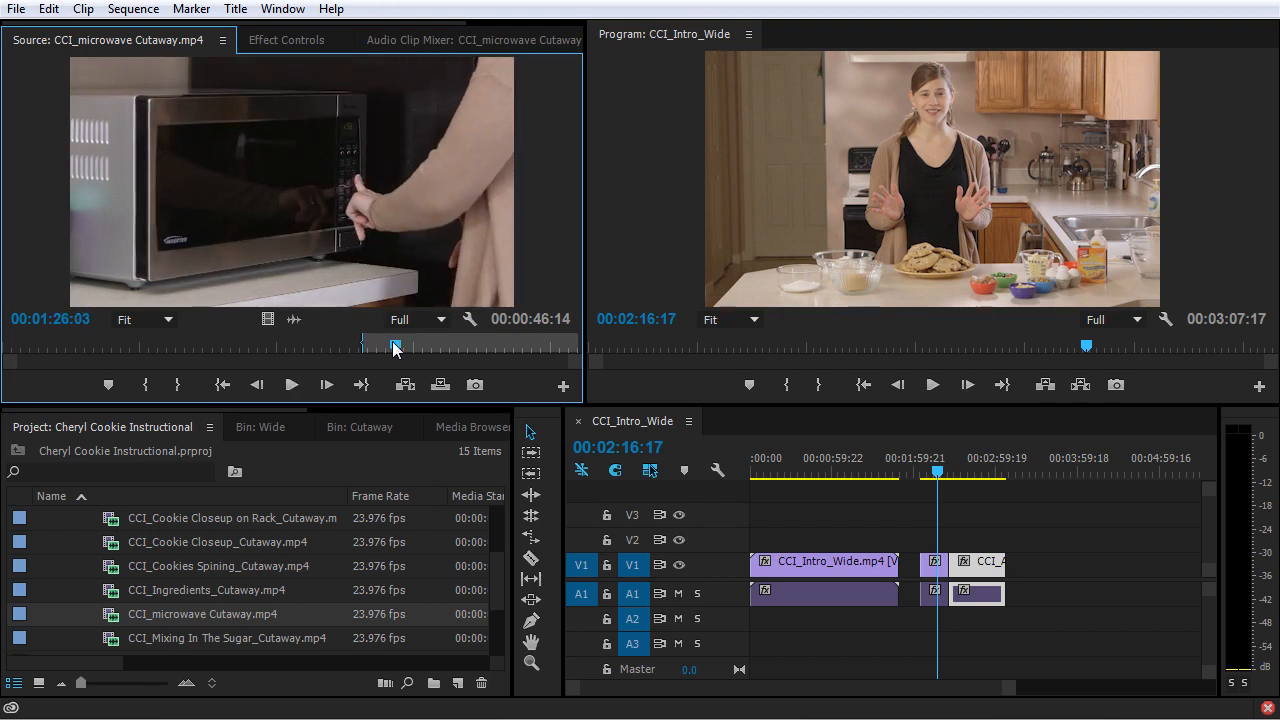
left_click(181, 384)
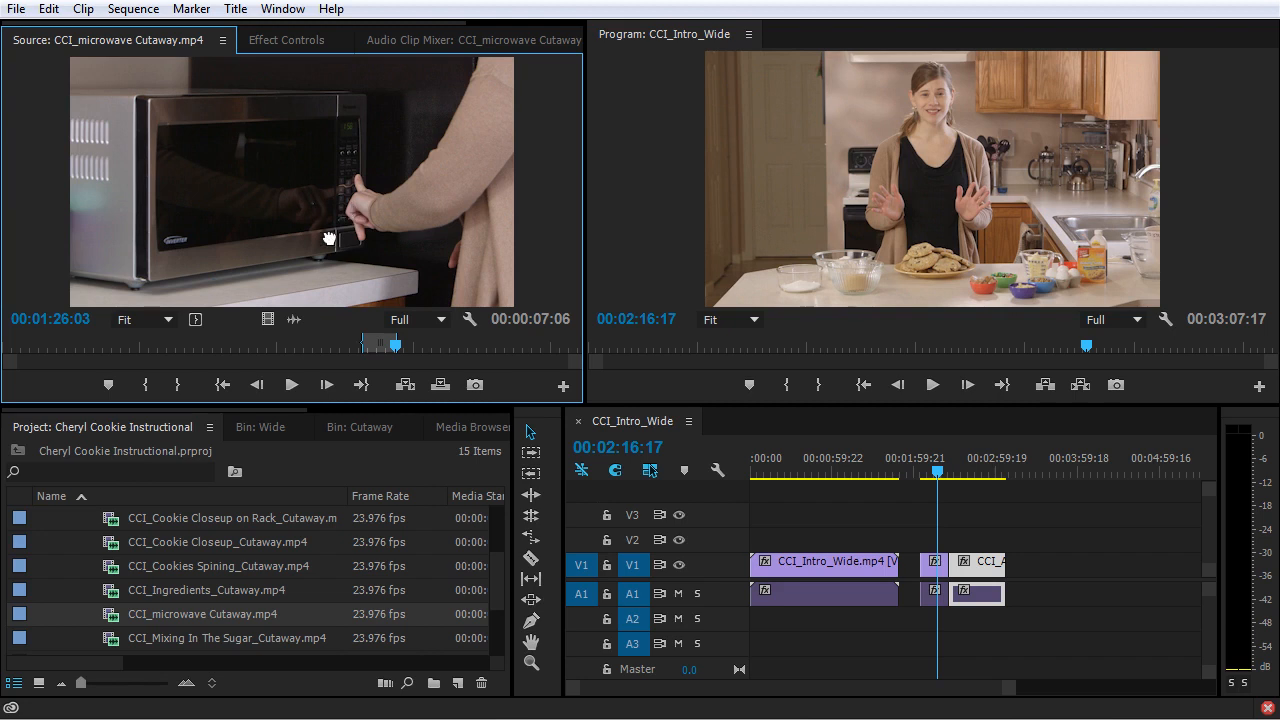
Make a subclip of the marked range named CCI_microwave Cutaway_Butter In, with Restrict Trims To Subclip Boundaries turned off.
key("ctrl+u")
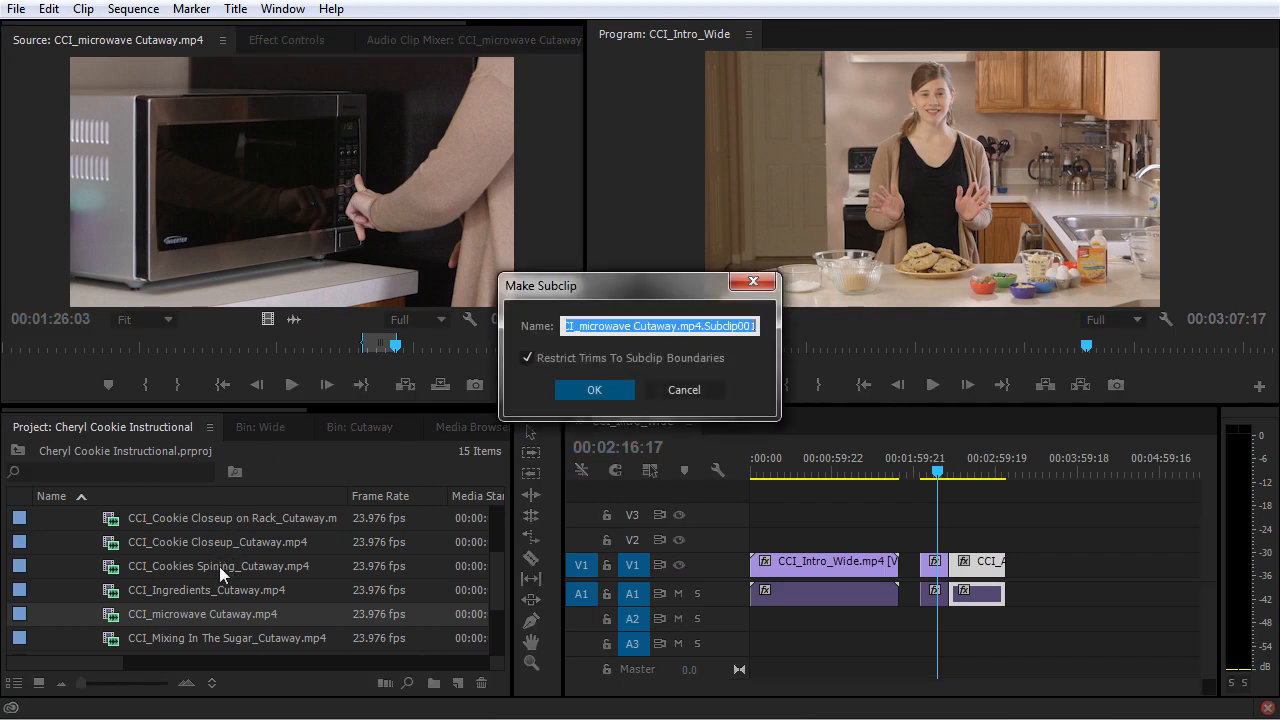
double_click(585, 325)
left_click(686, 327)
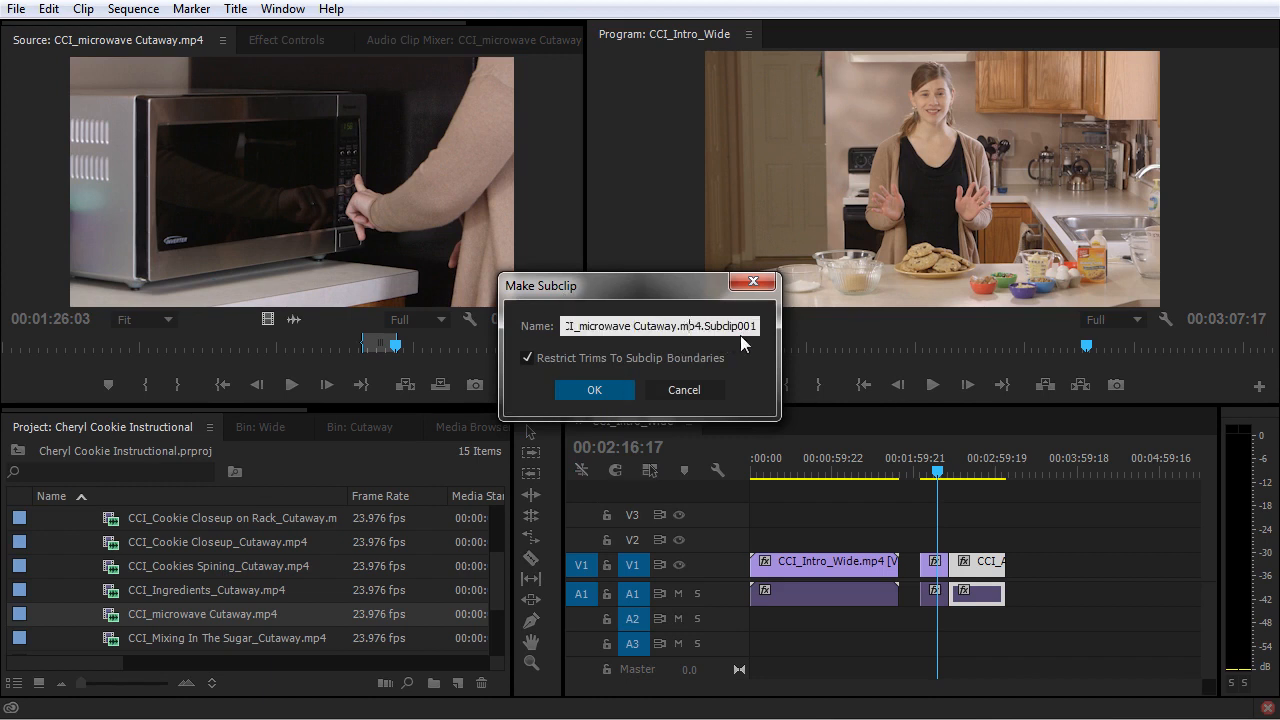
left_click_drag(757, 328, 679, 327)
key("BackSpace")
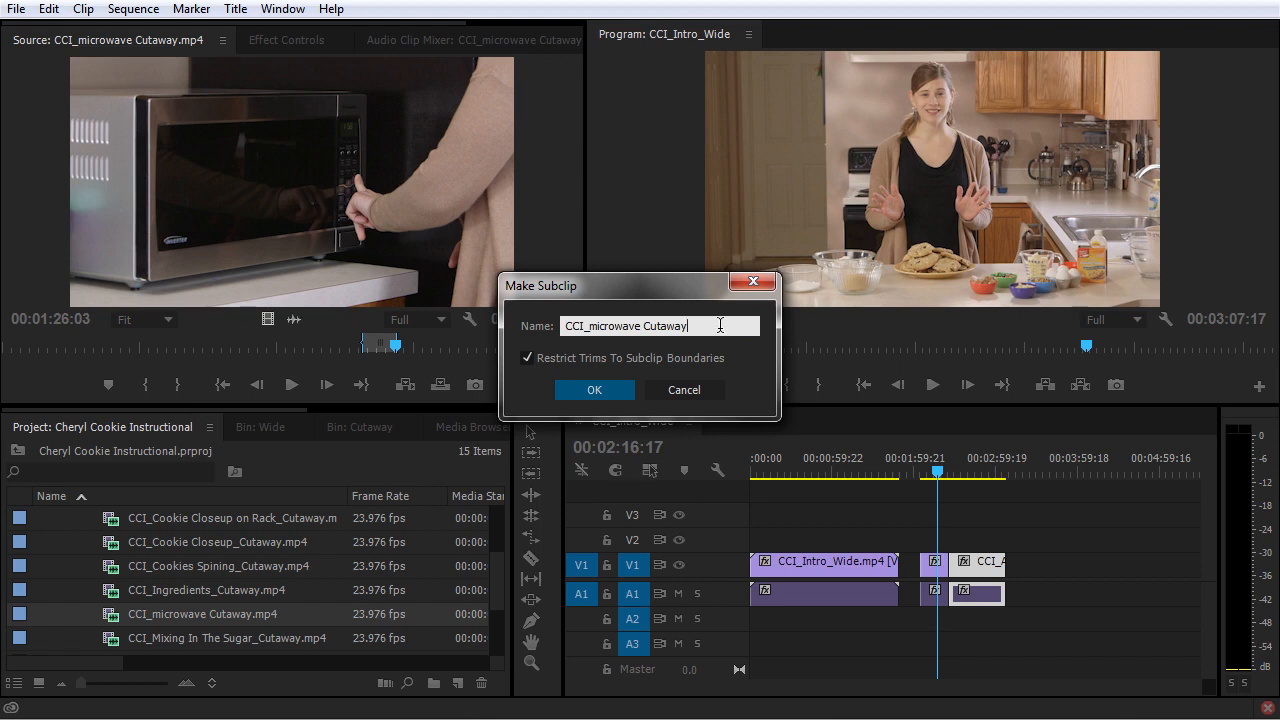
type("_Butter In")
left_click(527, 359)
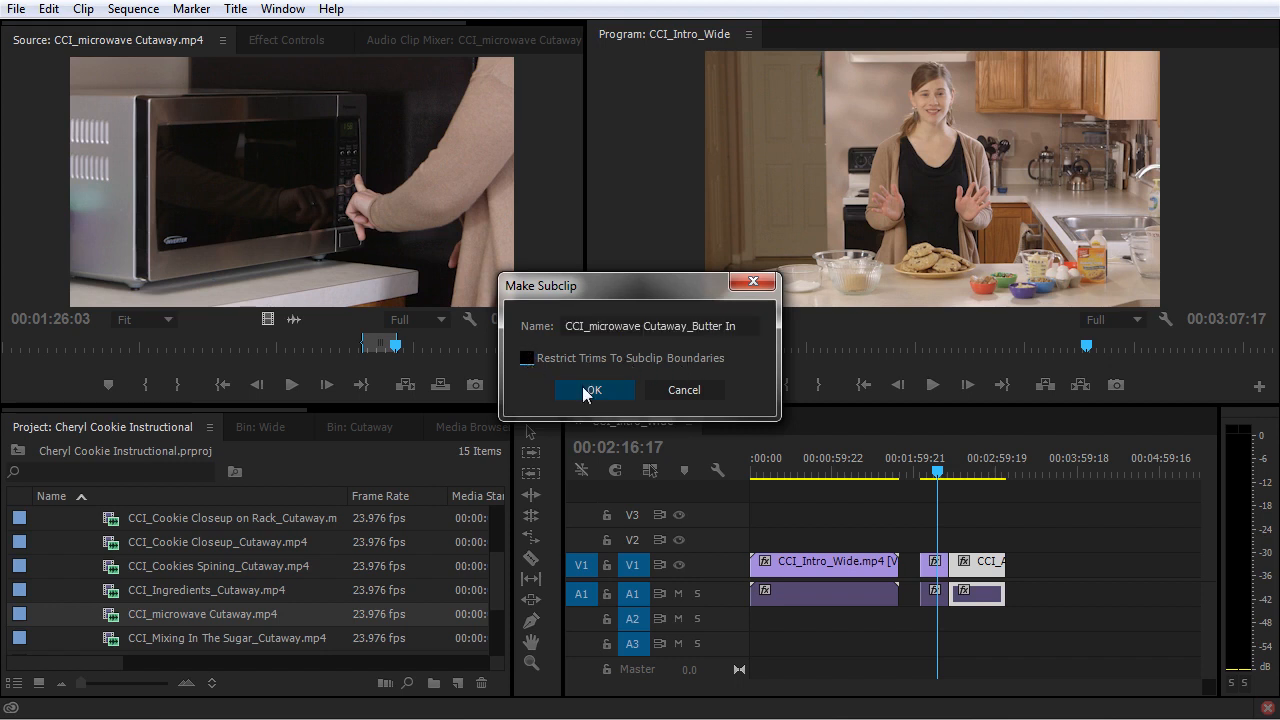
left_click(600, 387)
scroll(285, 523, "down", 2)
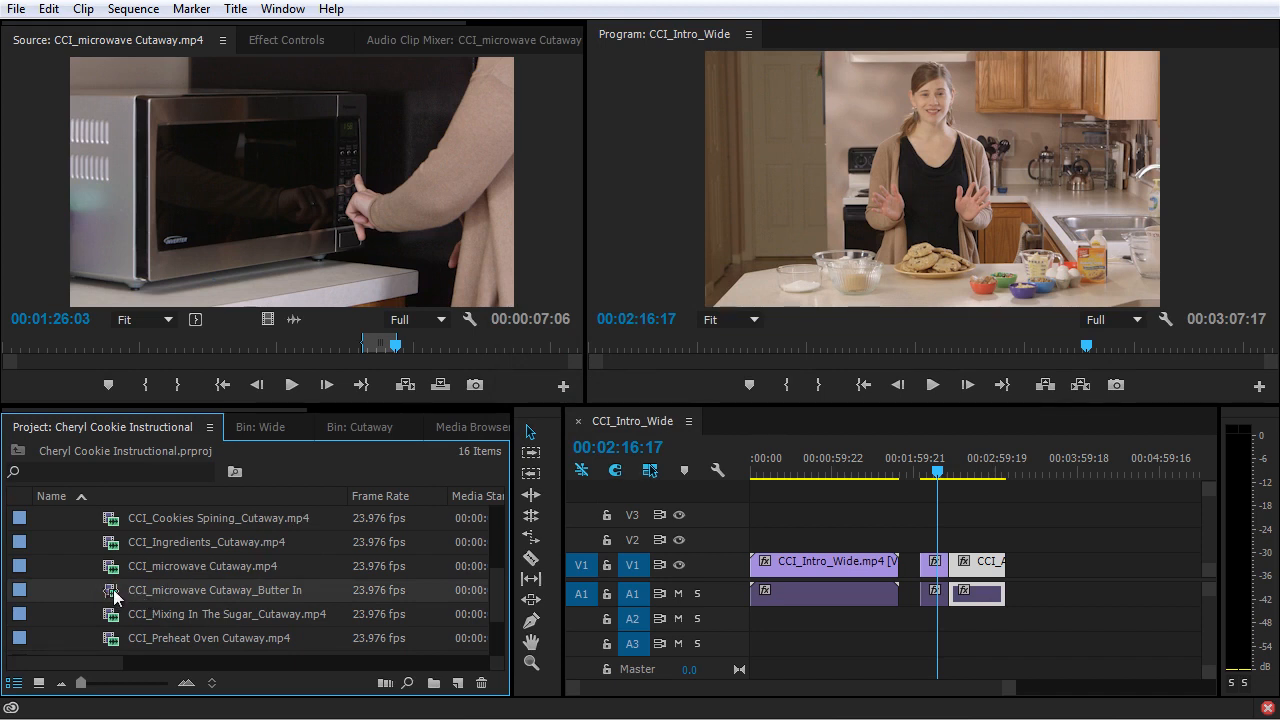
Mark the microwave keypad close-up in the source clip with an In point at 00:01:40:19 and an Out point at 00:01:52:14.
left_click_drag(403, 346, 462, 346)
left_click(146, 384)
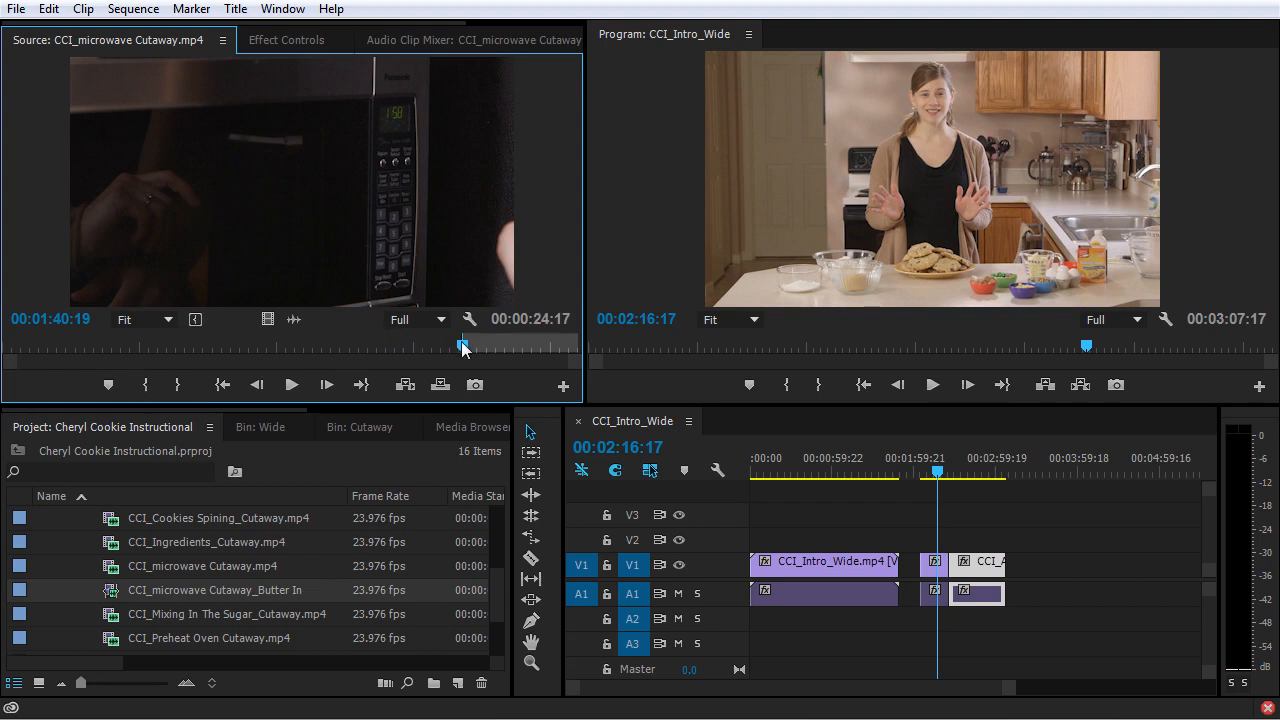
left_click_drag(462, 346, 516, 346)
left_click(183, 387)
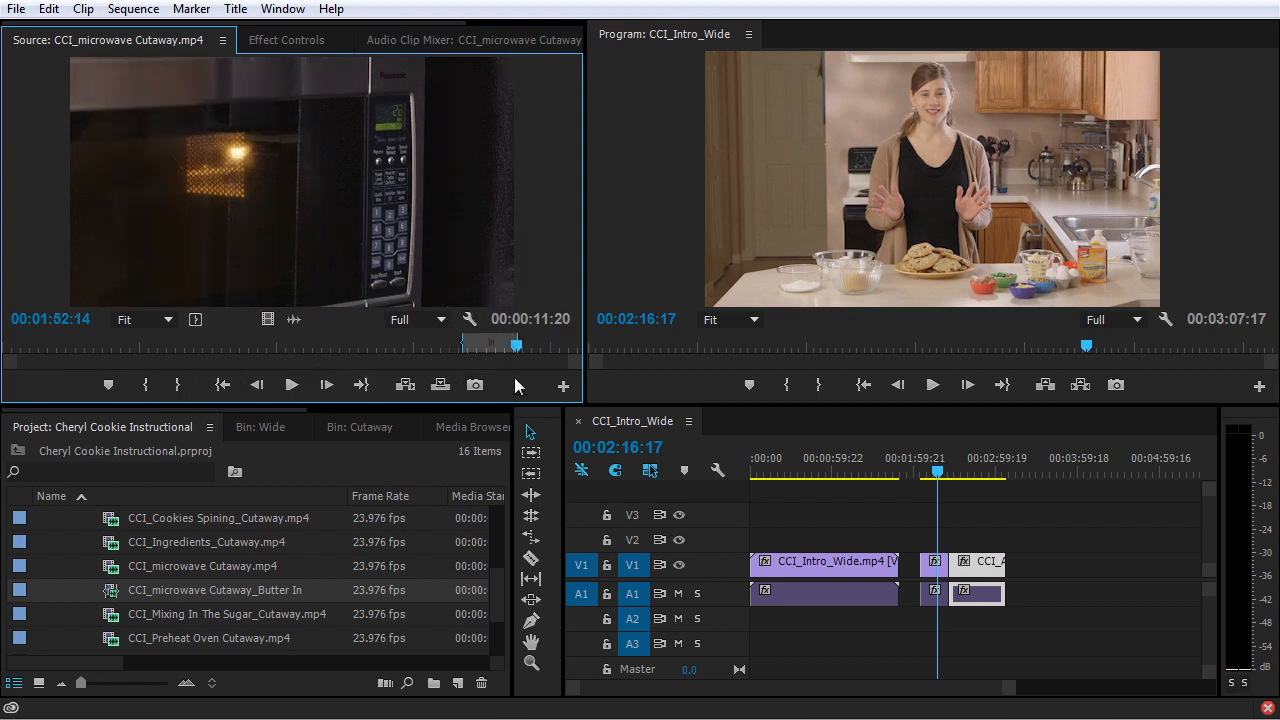
Make a subclip of the marked range named CCI_microwave Cutaway_Enter 30, with Restrict Trims To Subclip Boundaries turned on.
left_click(83, 9)
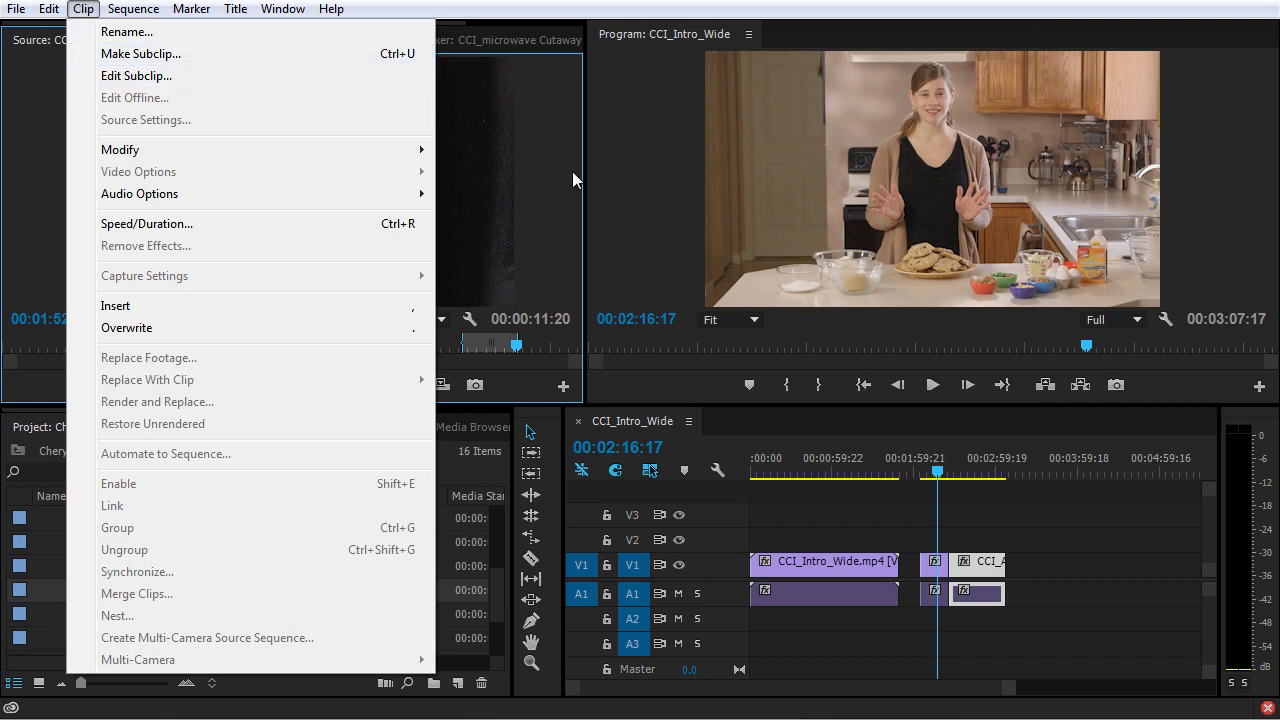
left_click(447, 201)
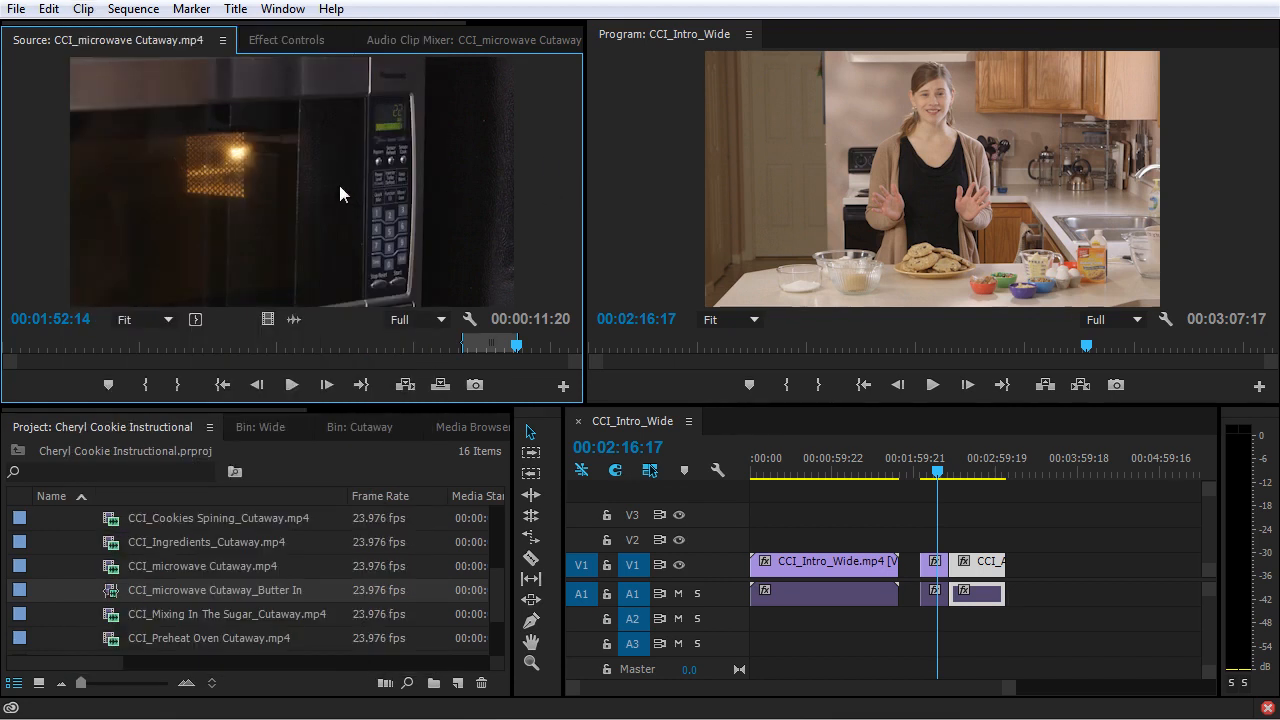
key("ctrl+u")
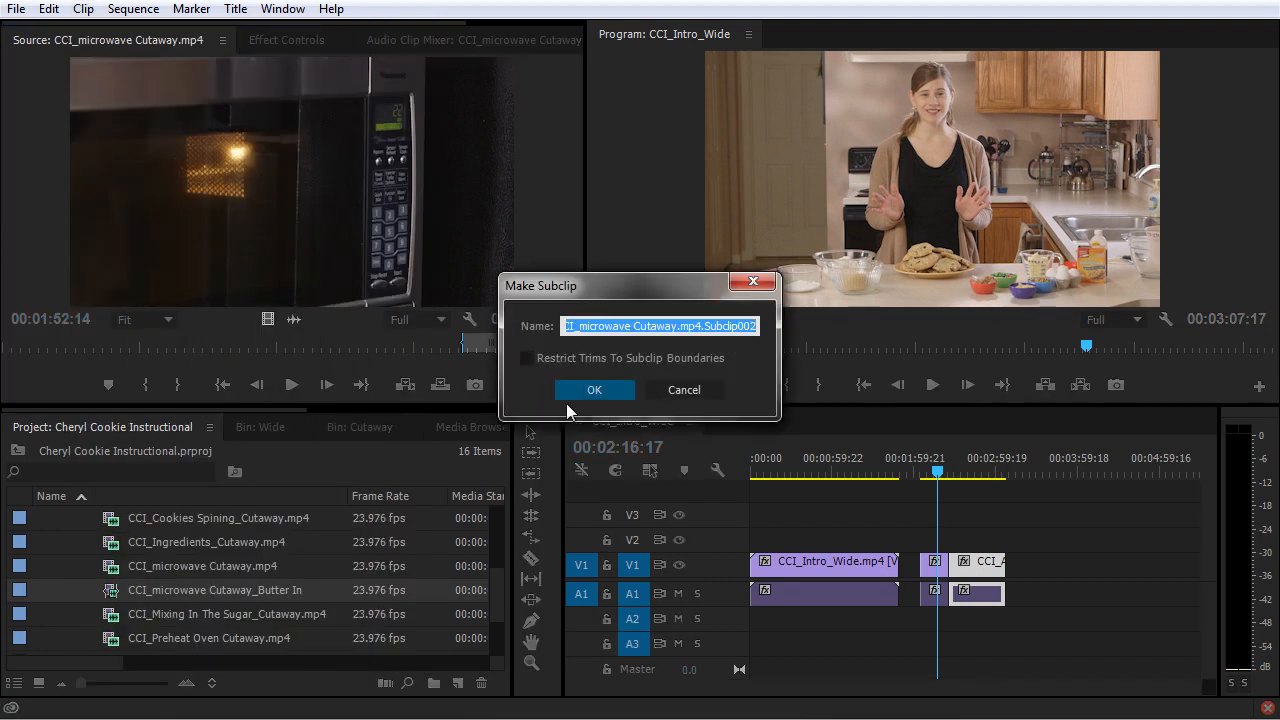
type("_Enter 3")
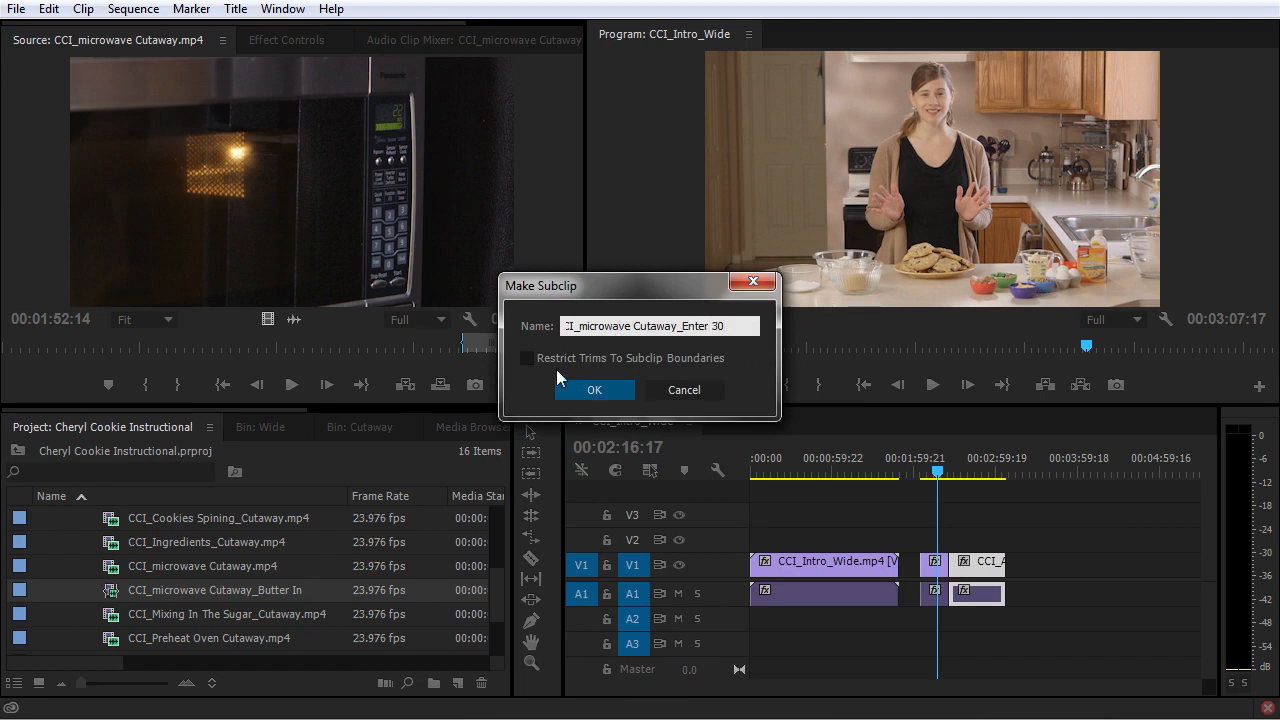
left_click(527, 357)
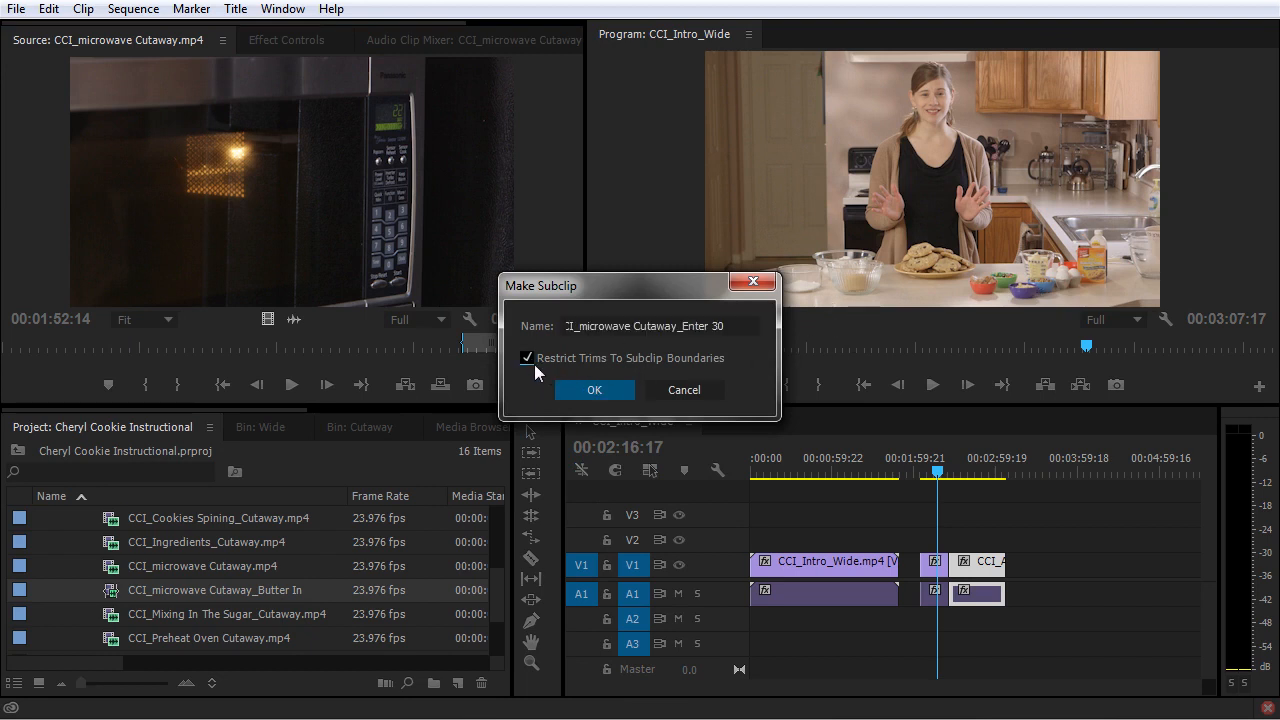
left_click(618, 391)
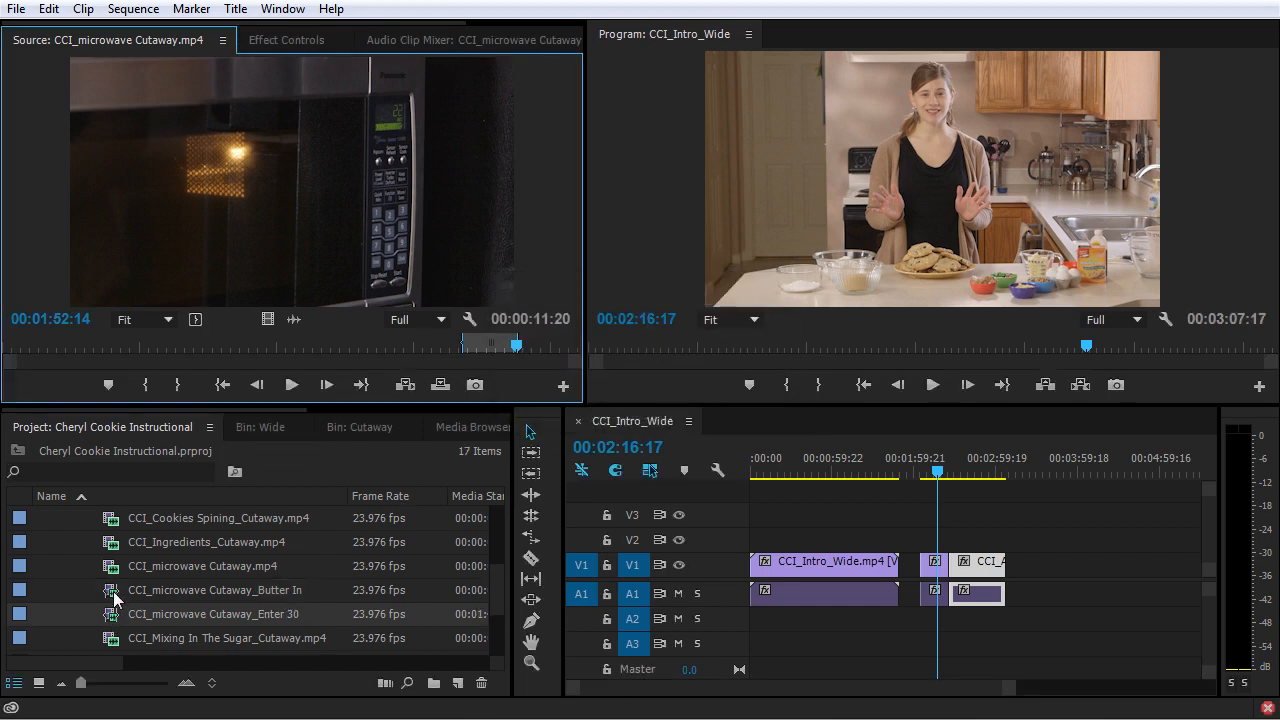
Place the Butter In and Enter 30 subclips back to back on V1 beyond the existing clips, and park the playhead at 00:03:26:21.
left_click_drag(147, 586, 1035, 586)
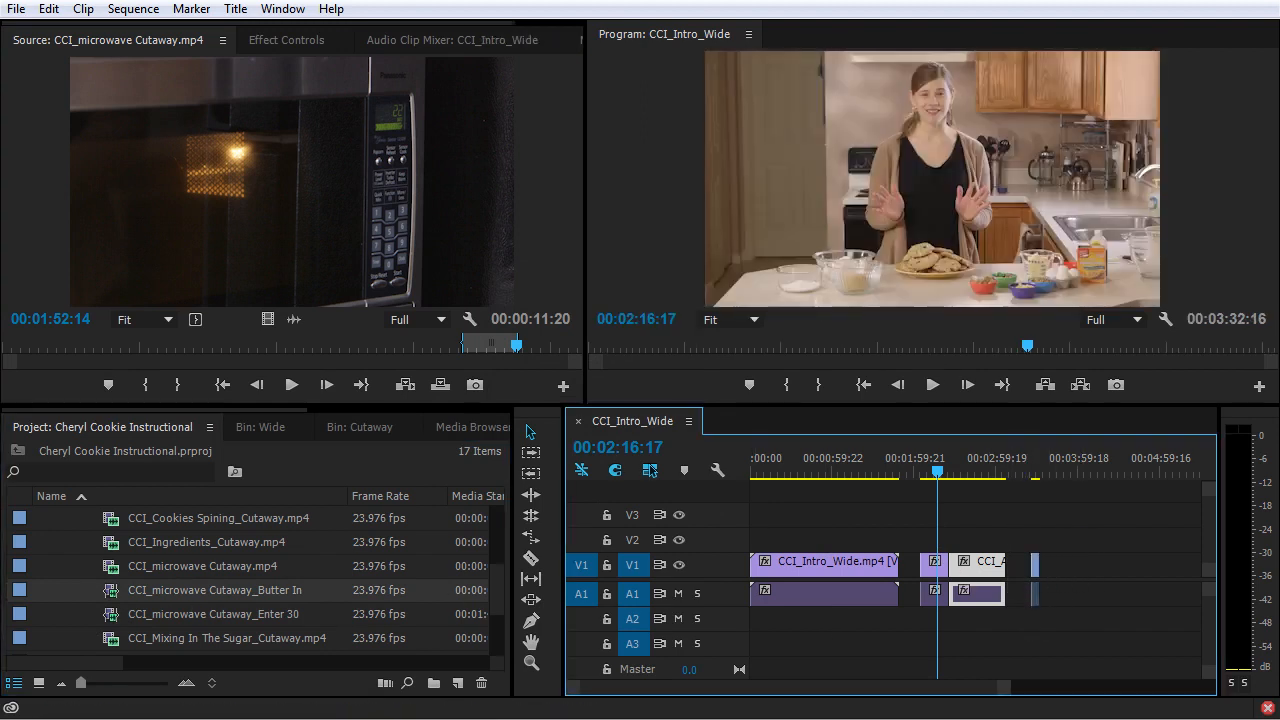
left_click_drag(103, 618, 1053, 589)
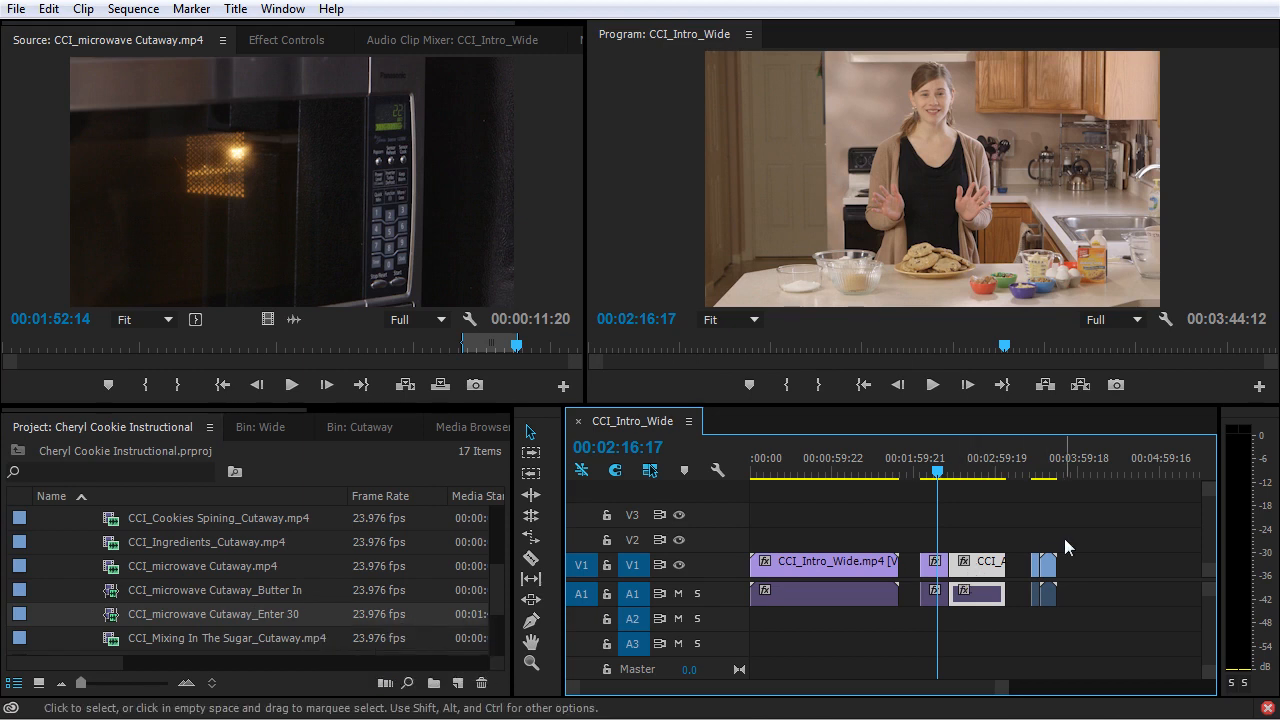
left_click_drag(937, 470, 1033, 470)
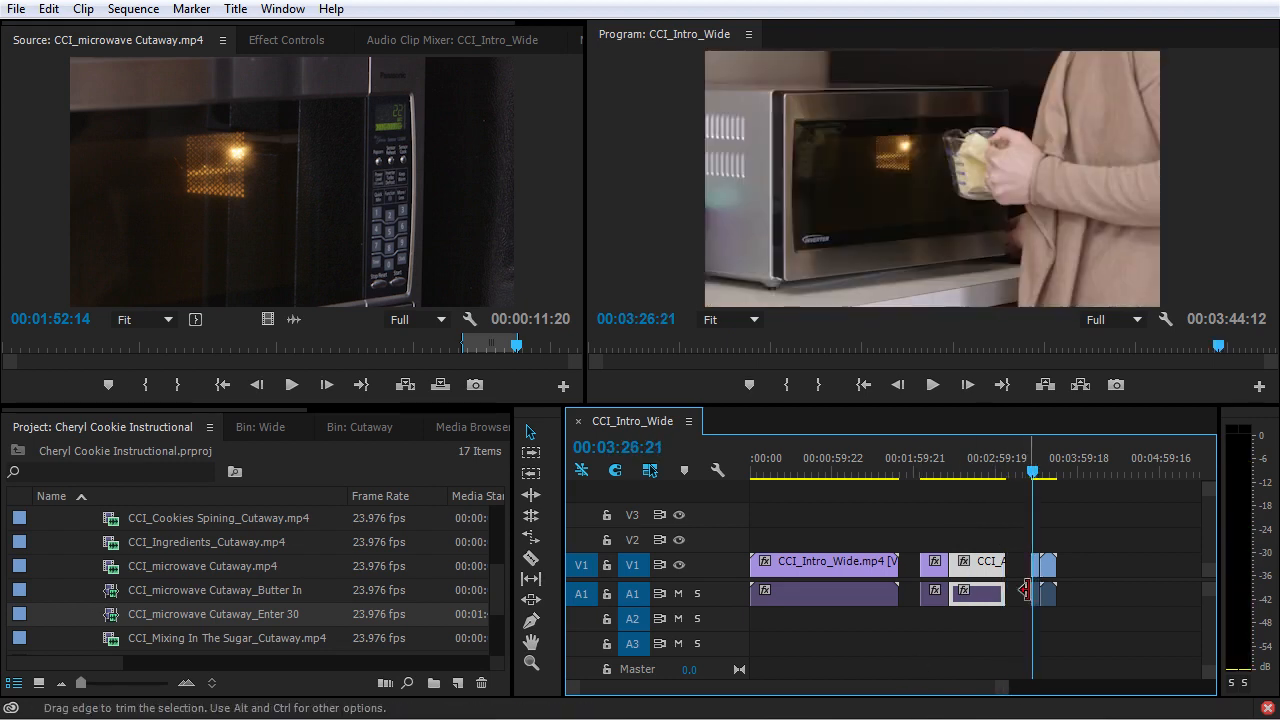
scroll(1049, 588, "up", 3, "alt")
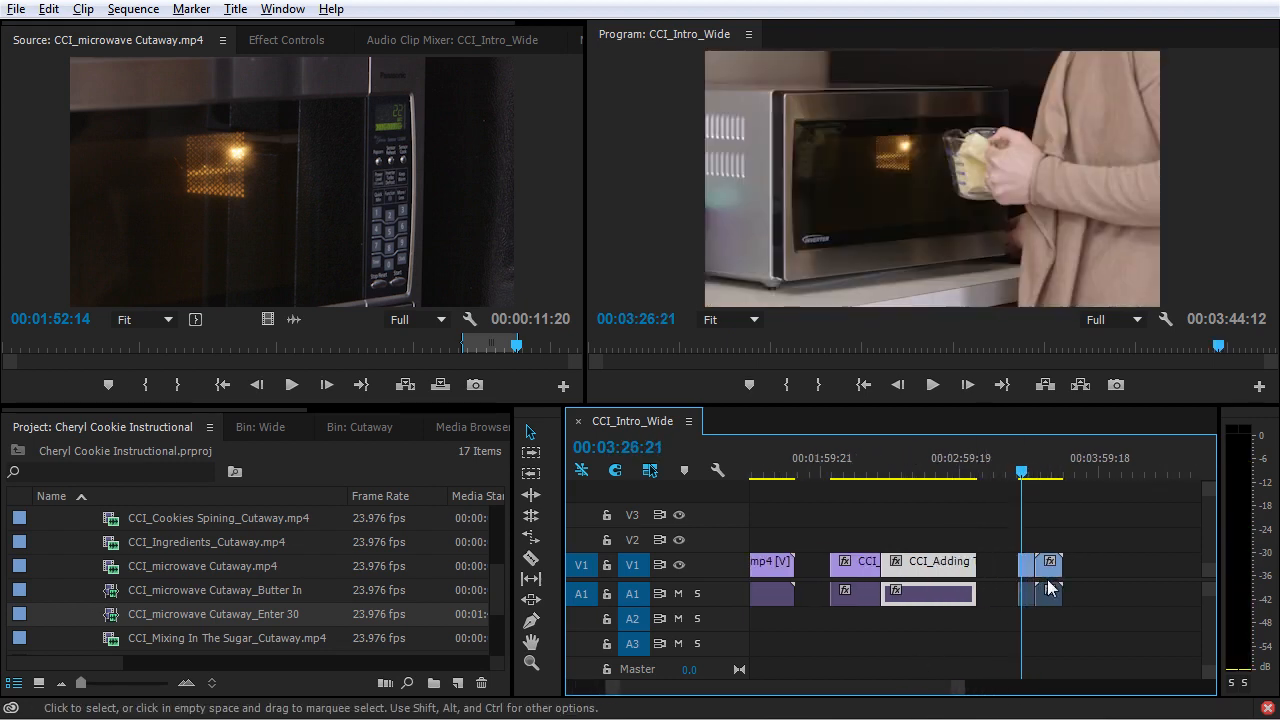
scroll(1049, 588, "up", 4, "alt")
scroll(1047, 579, "up", 3, "alt")
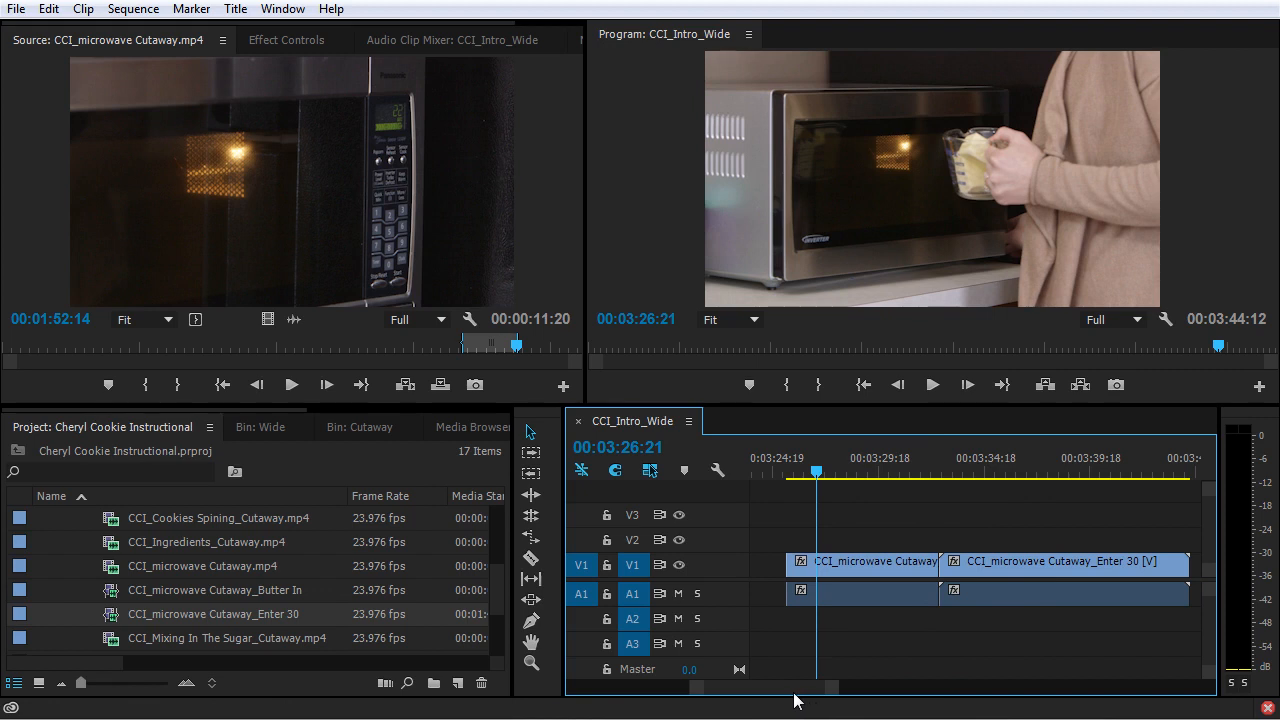
Try to extend both ends of the Enter 30 clip on V1, moving it about one second away from the Butter In clip.
key("shift+2")
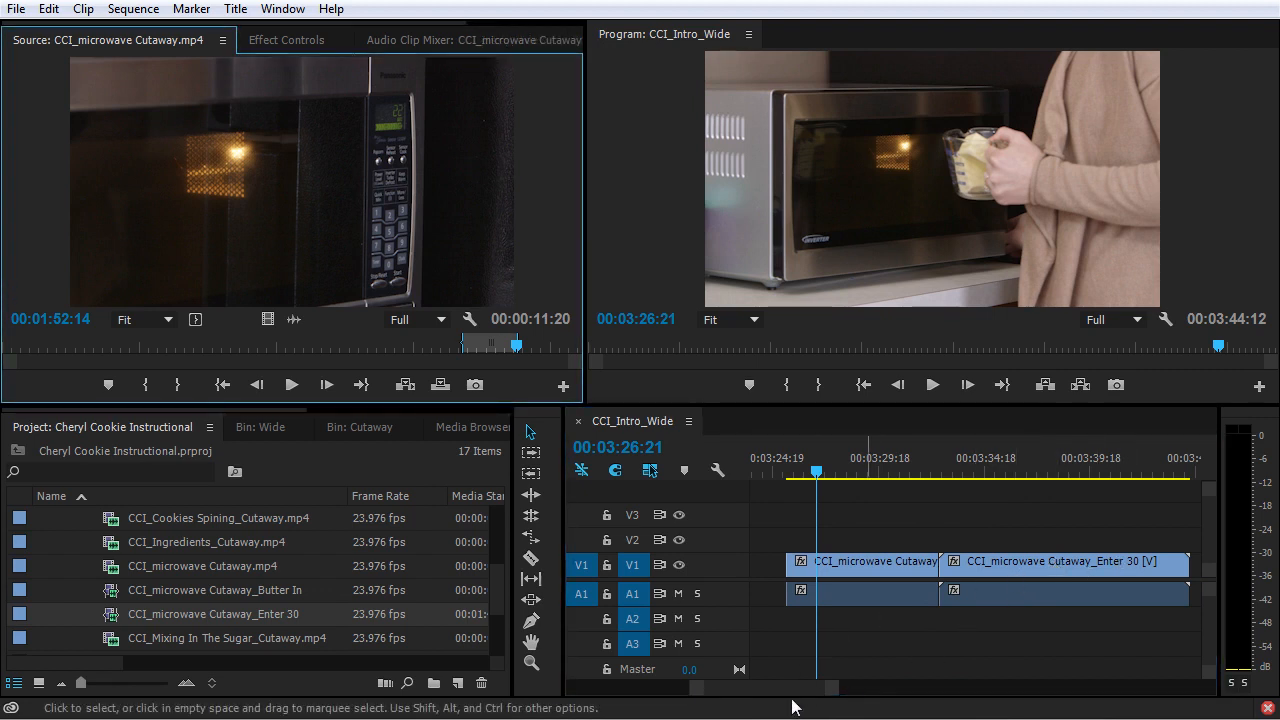
scroll(781, 692, "down", 2)
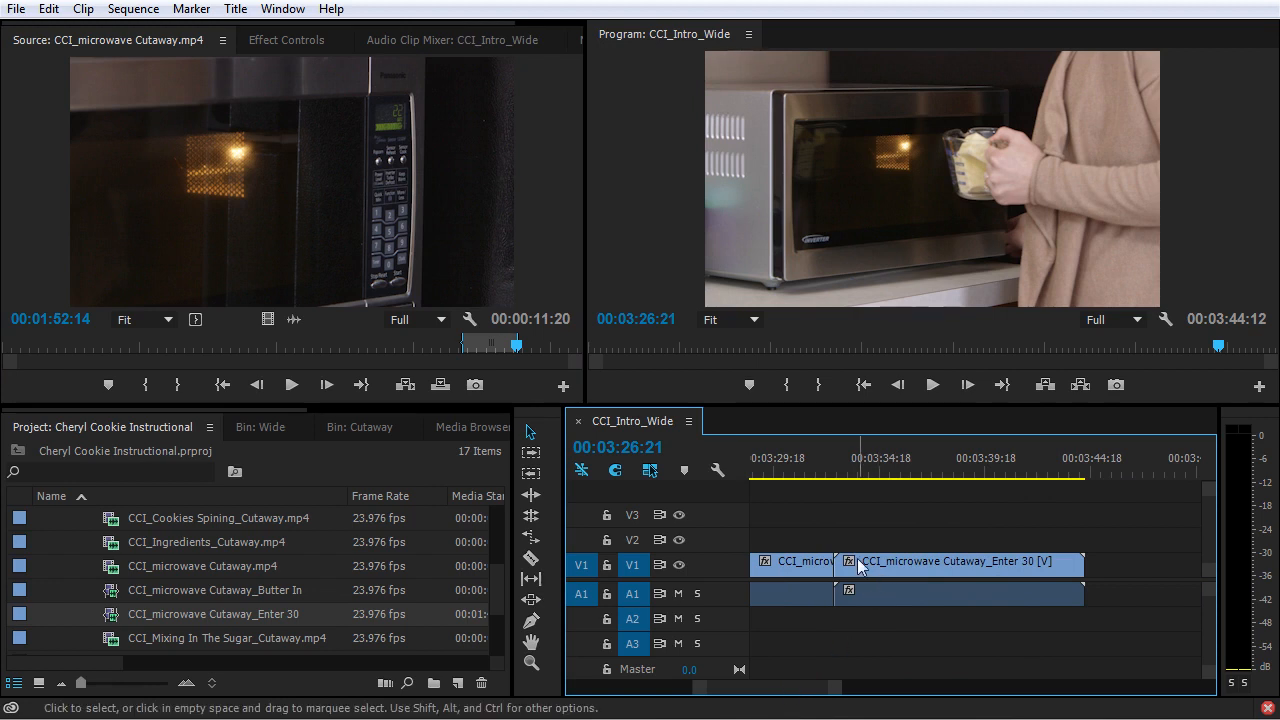
left_click(942, 563)
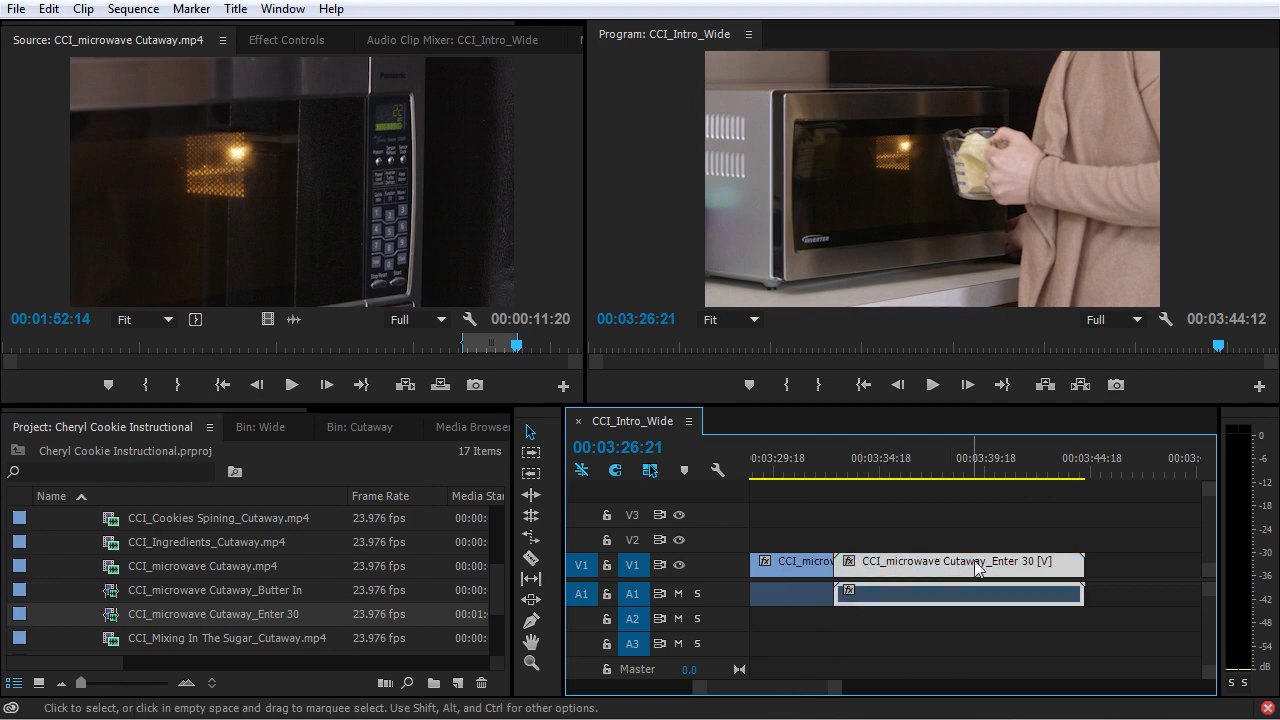
mouse_move(1081, 565)
left_mouse_down()
mouse_move(1136, 567)
mouse_move(1043, 566)
mouse_move(1186, 563)
mouse_move(1094, 571)
left_mouse_up()
left_click_drag(906, 568, 932, 568)
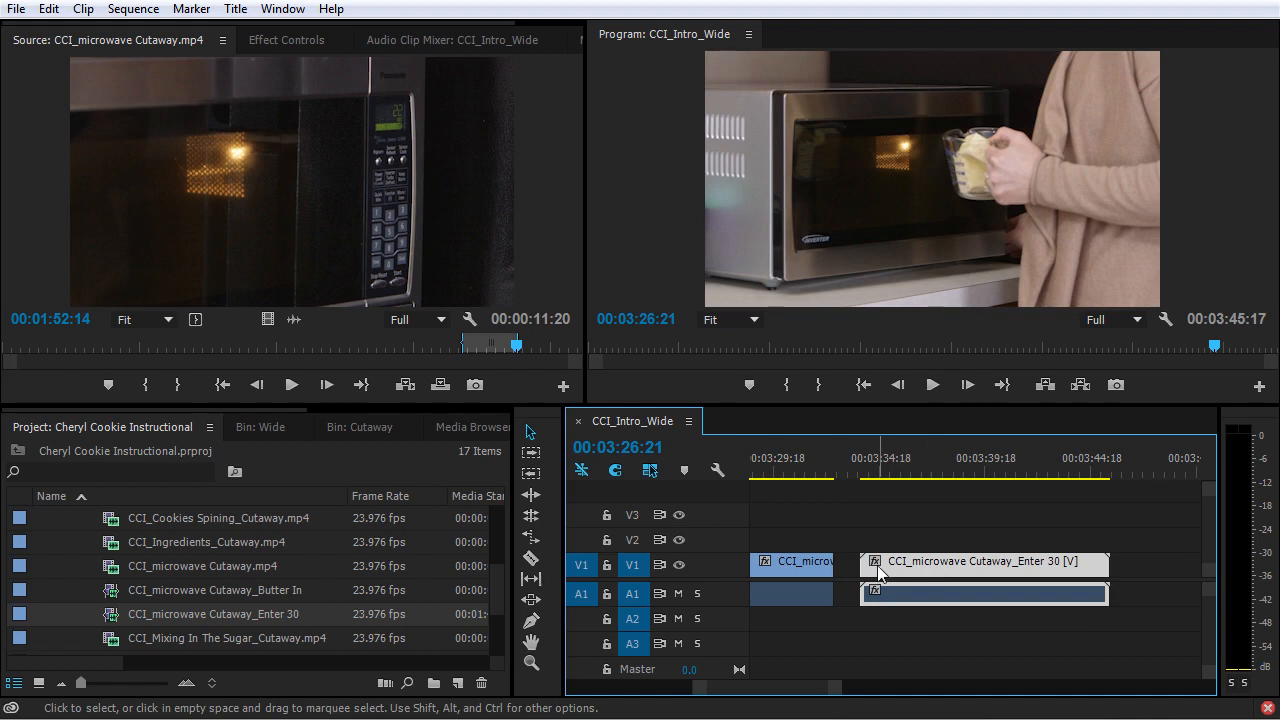
left_click(877, 645)
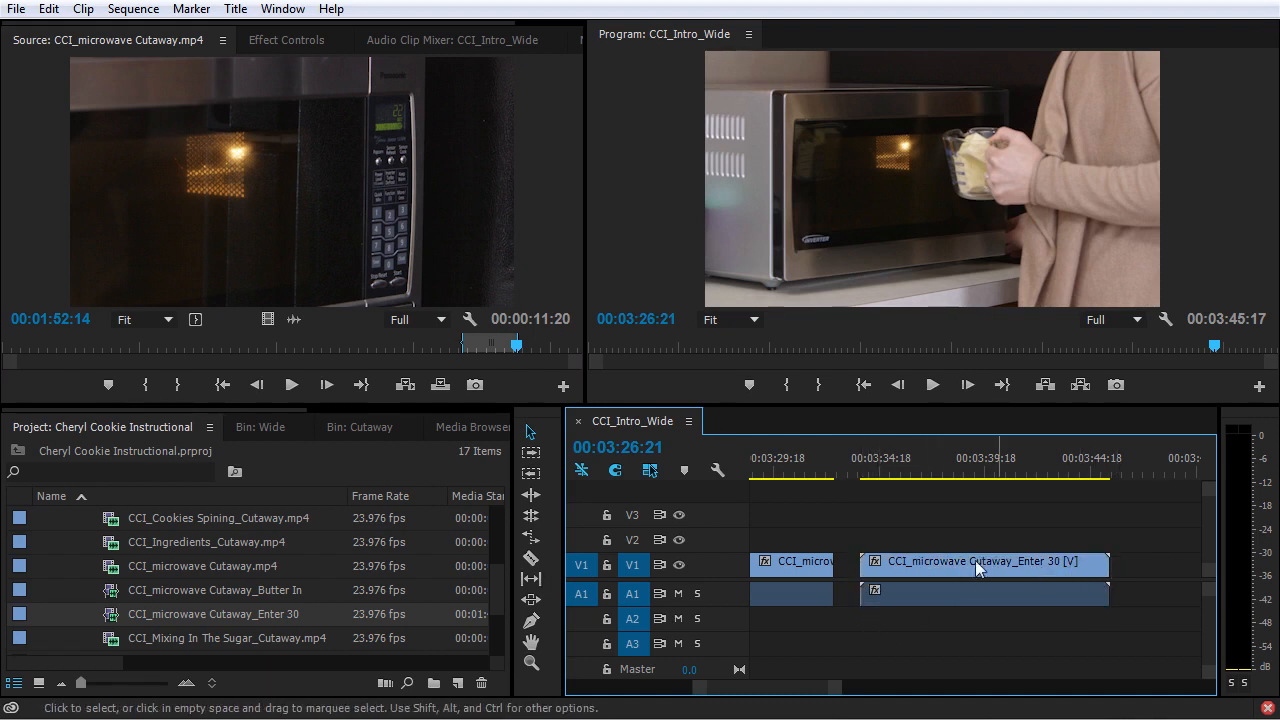
left_click_drag(869, 561, 866, 564)
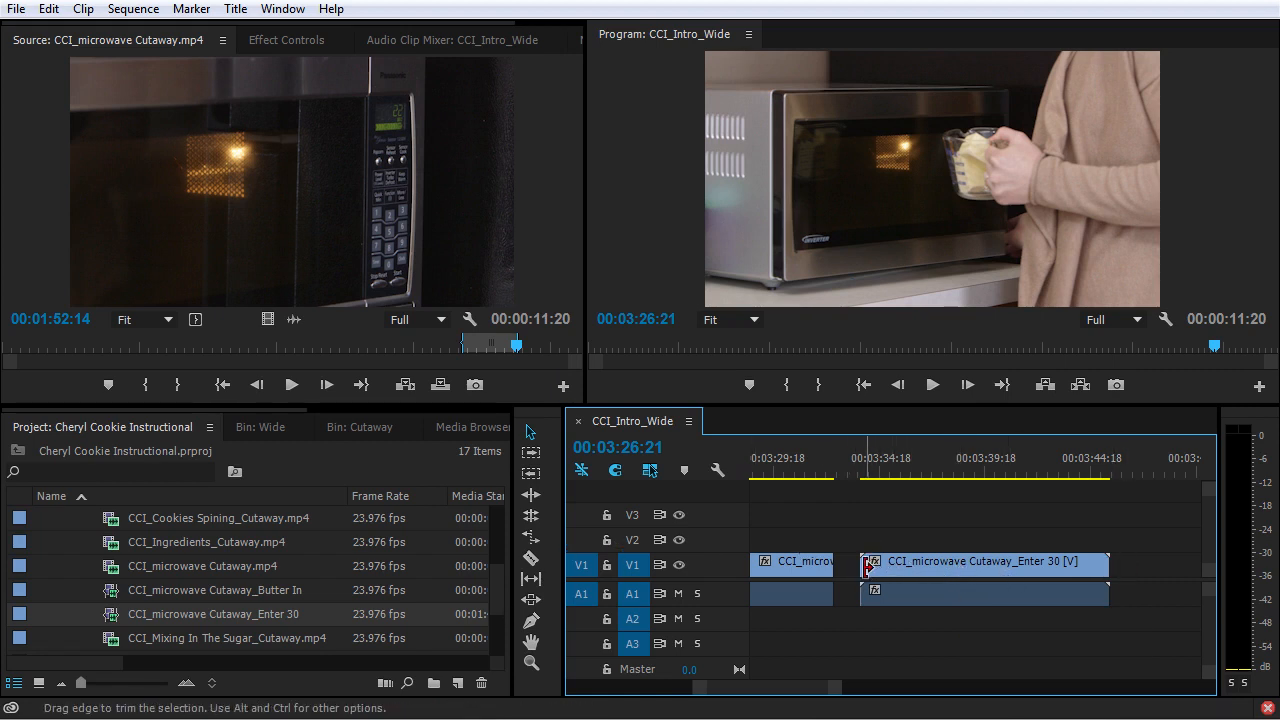
Delete the Enter 30 clip from the timeline, keeping the Butter In clip.
left_click(927, 566)
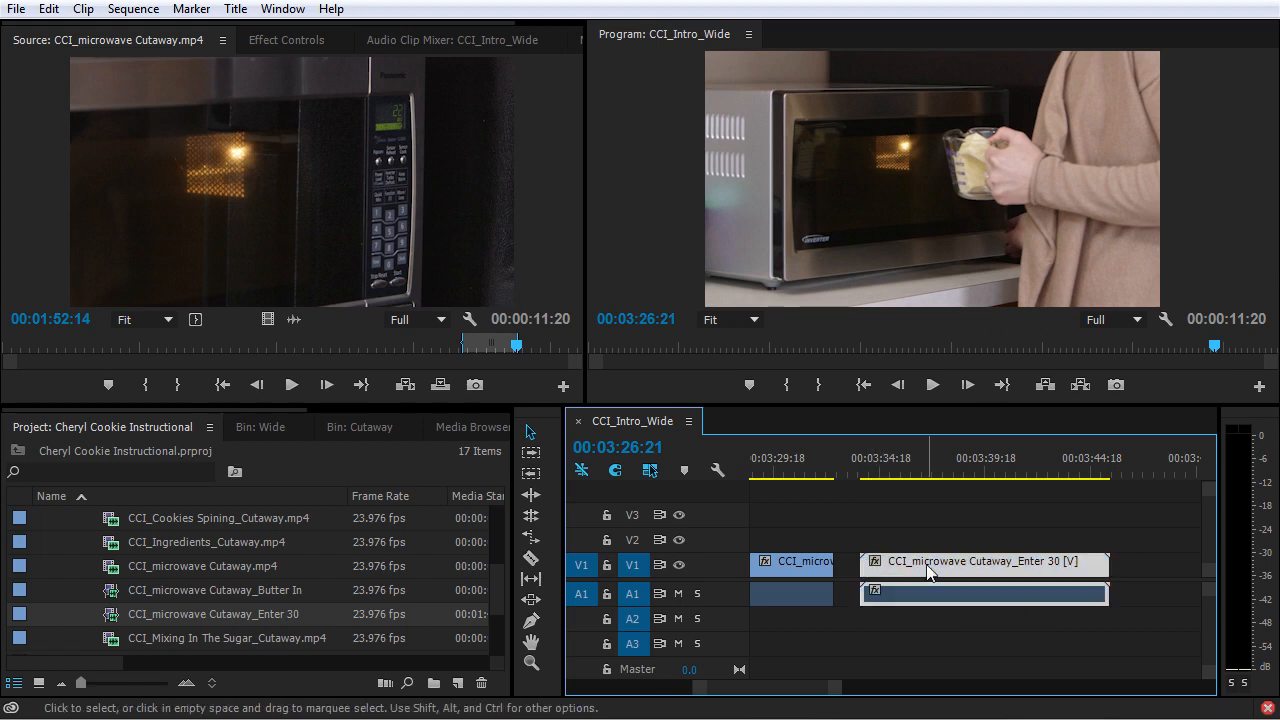
key("Delete")
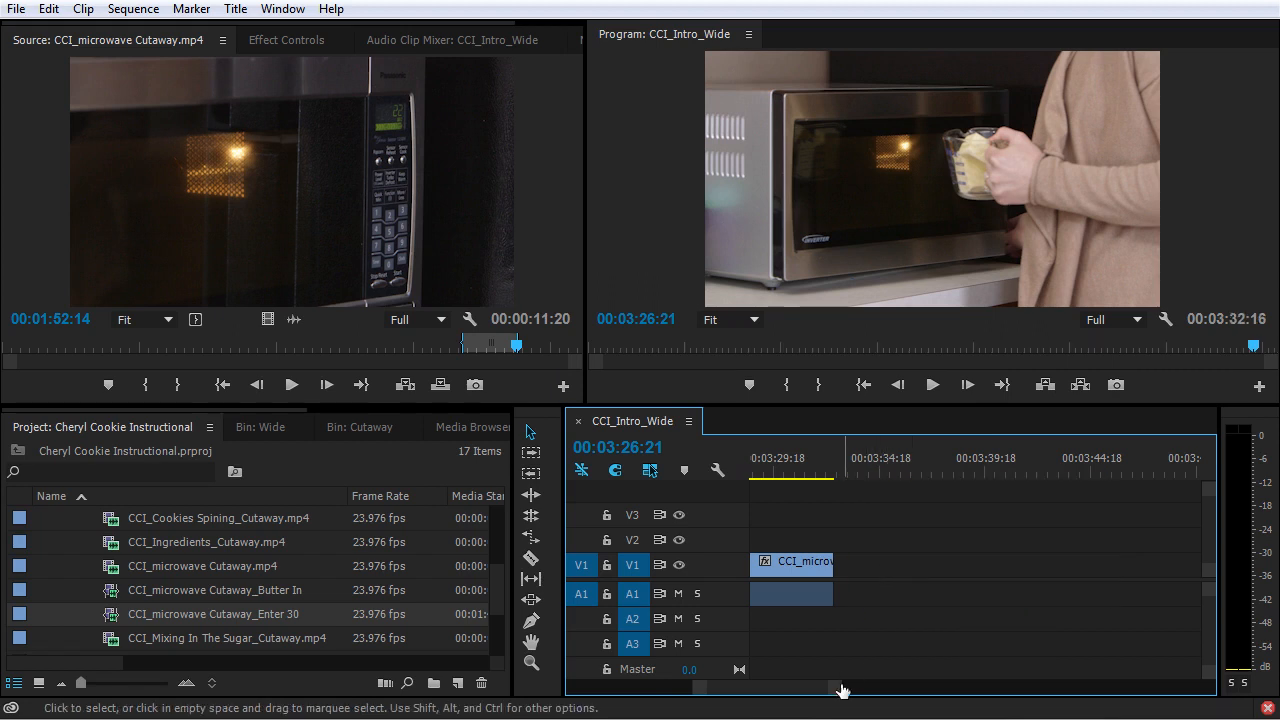
scroll(812, 690, "left", 3)
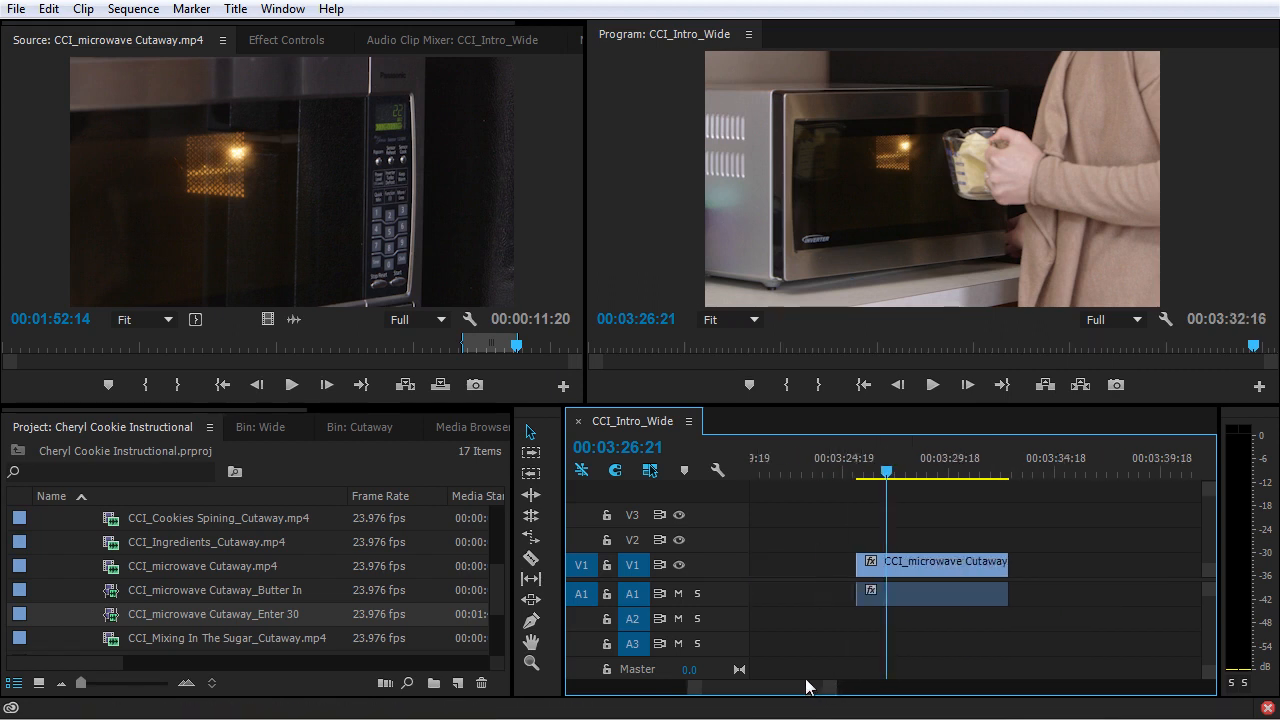
Extend the start of the Butter In clip on V1 very slightly earlier.
left_click(983, 565)
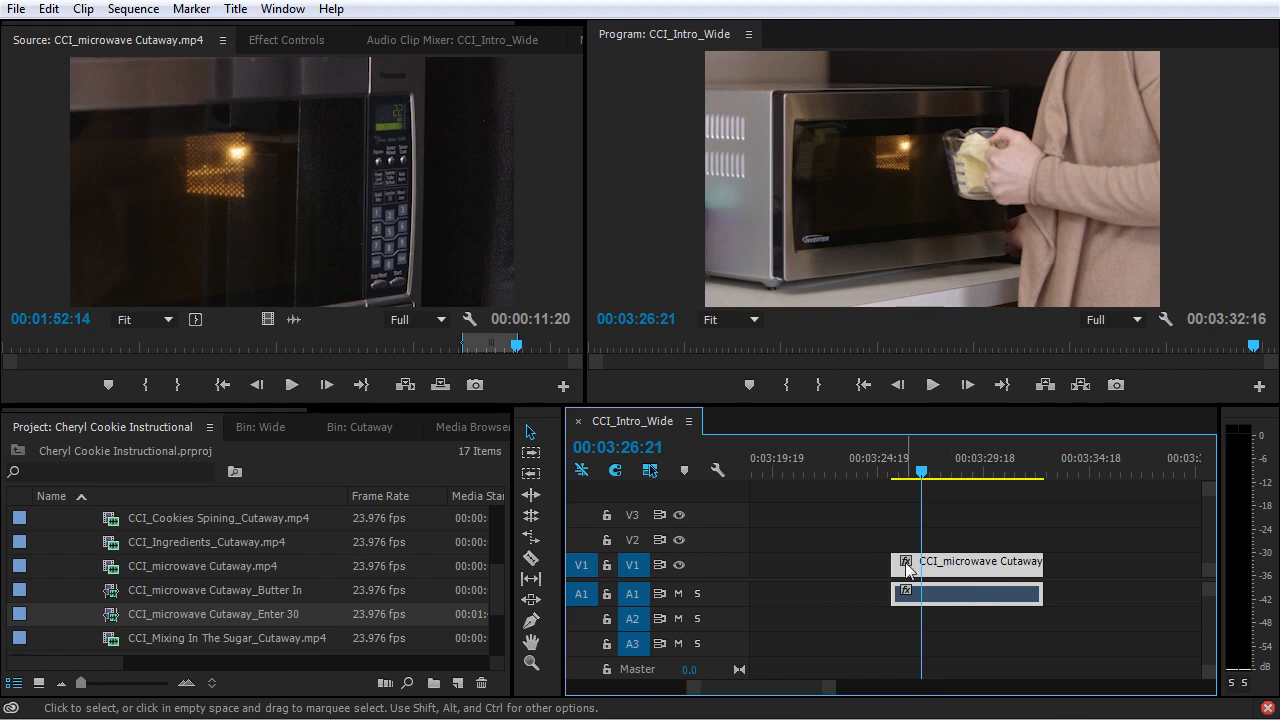
mouse_move(892, 566)
left_mouse_down()
mouse_move(822, 568)
mouse_move(894, 578)
left_mouse_up()
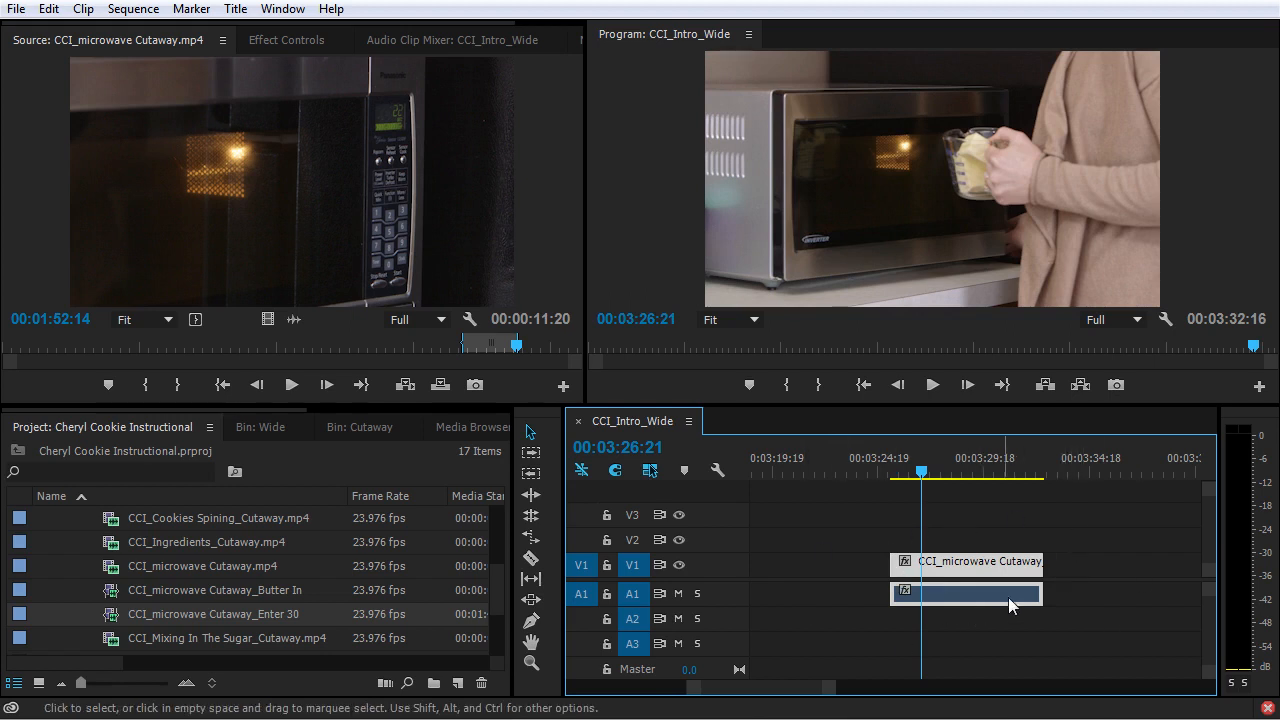
Replace the Enter 30 subclip in the project with a new CCI_microwave Cutaway_Enter 30 subclip that has Restrict Trims To Subclip Boundaries turned off.
left_click(120, 620)
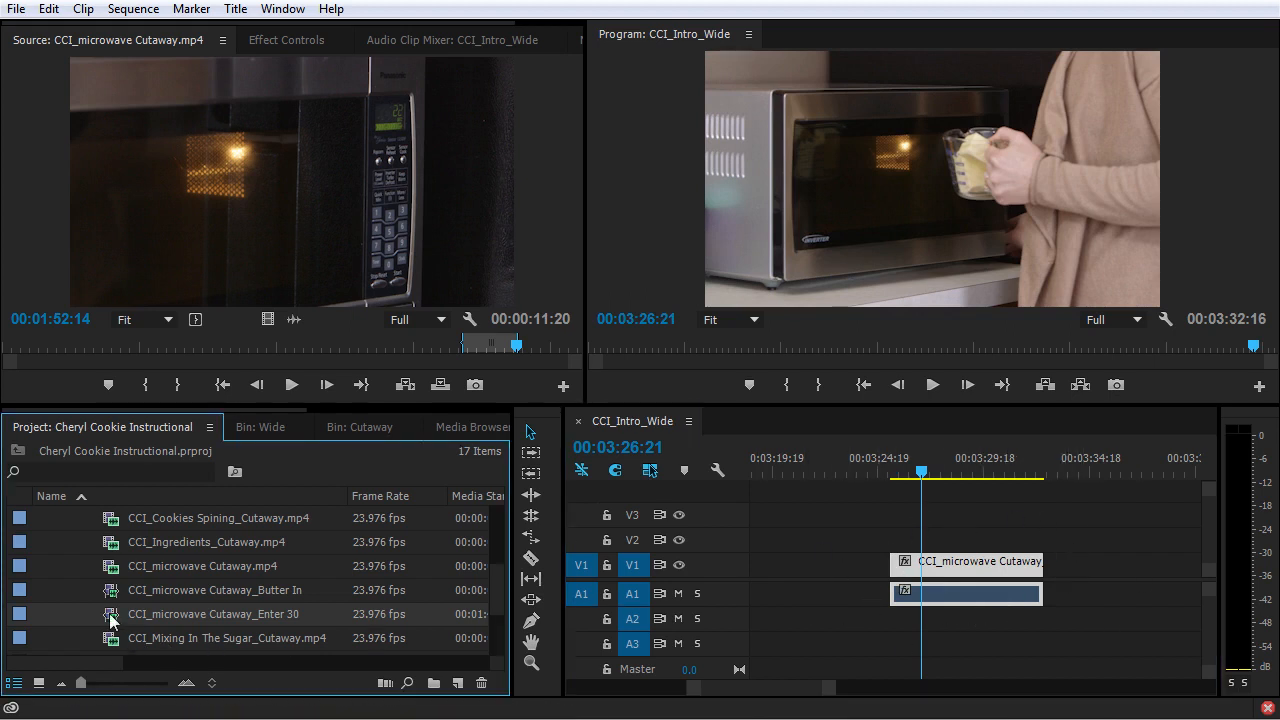
key("Delete")
left_click(286, 191)
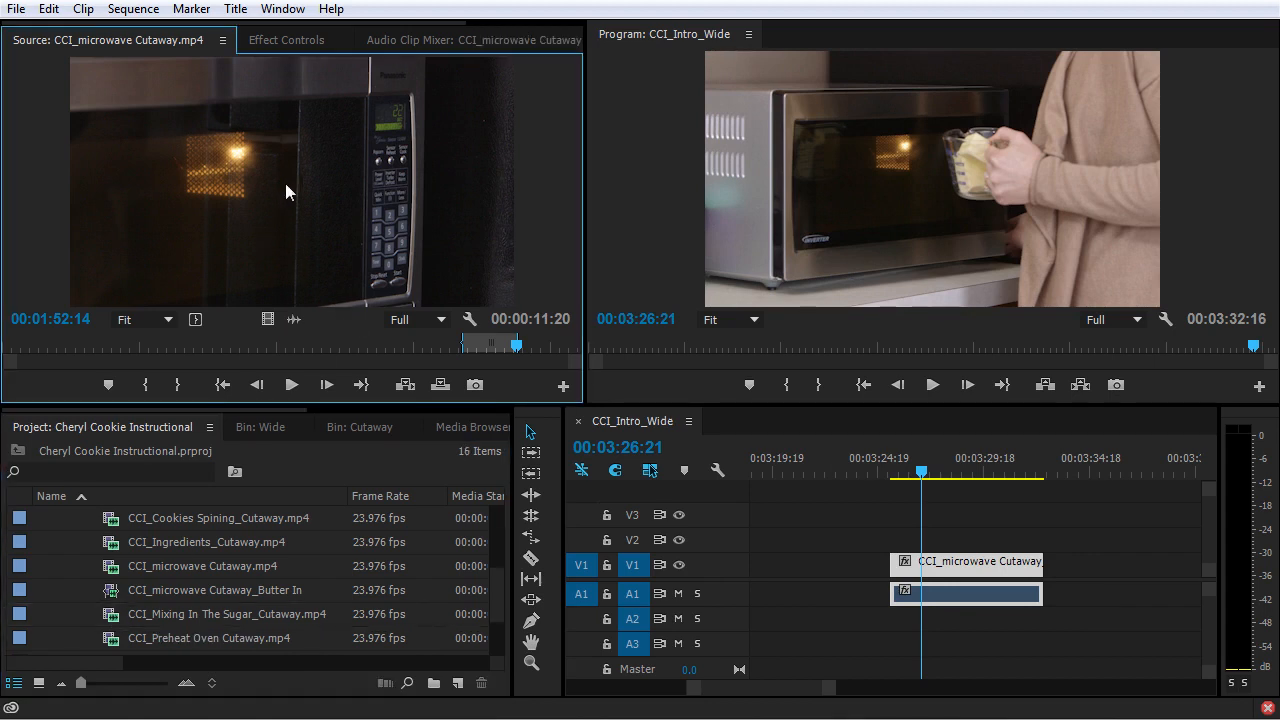
key("ctrl+u")
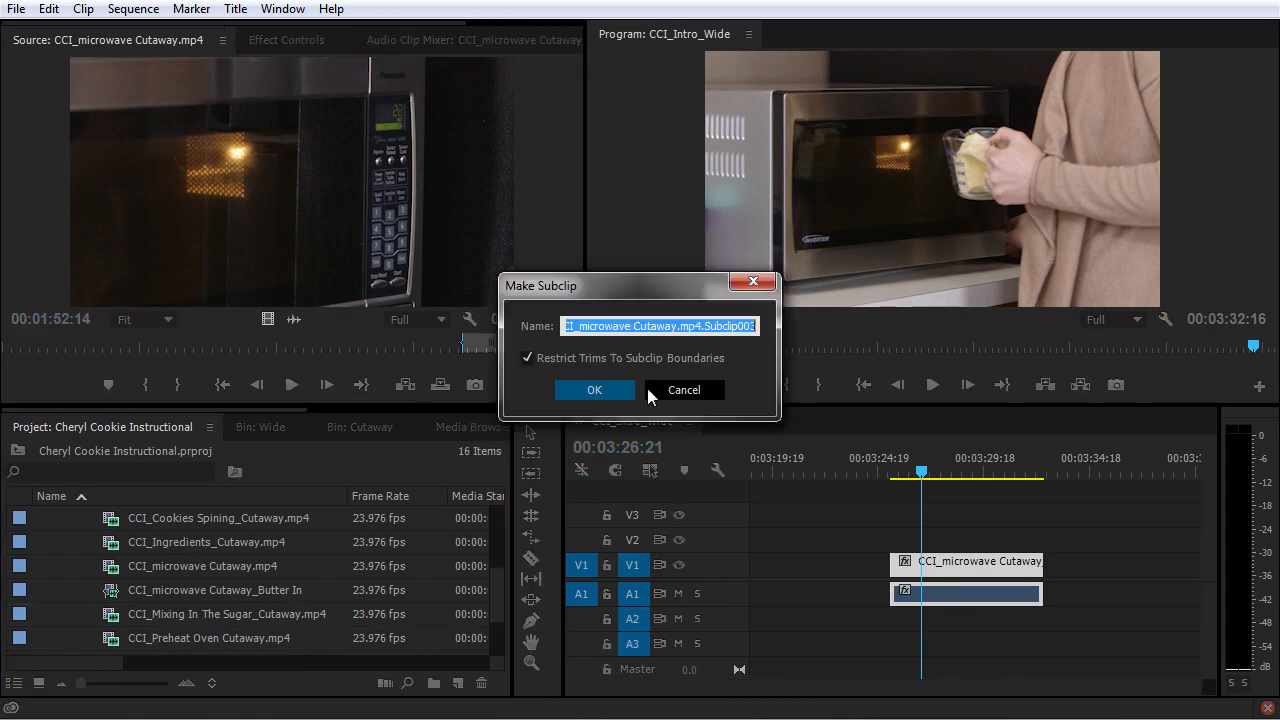
left_click(657, 328)
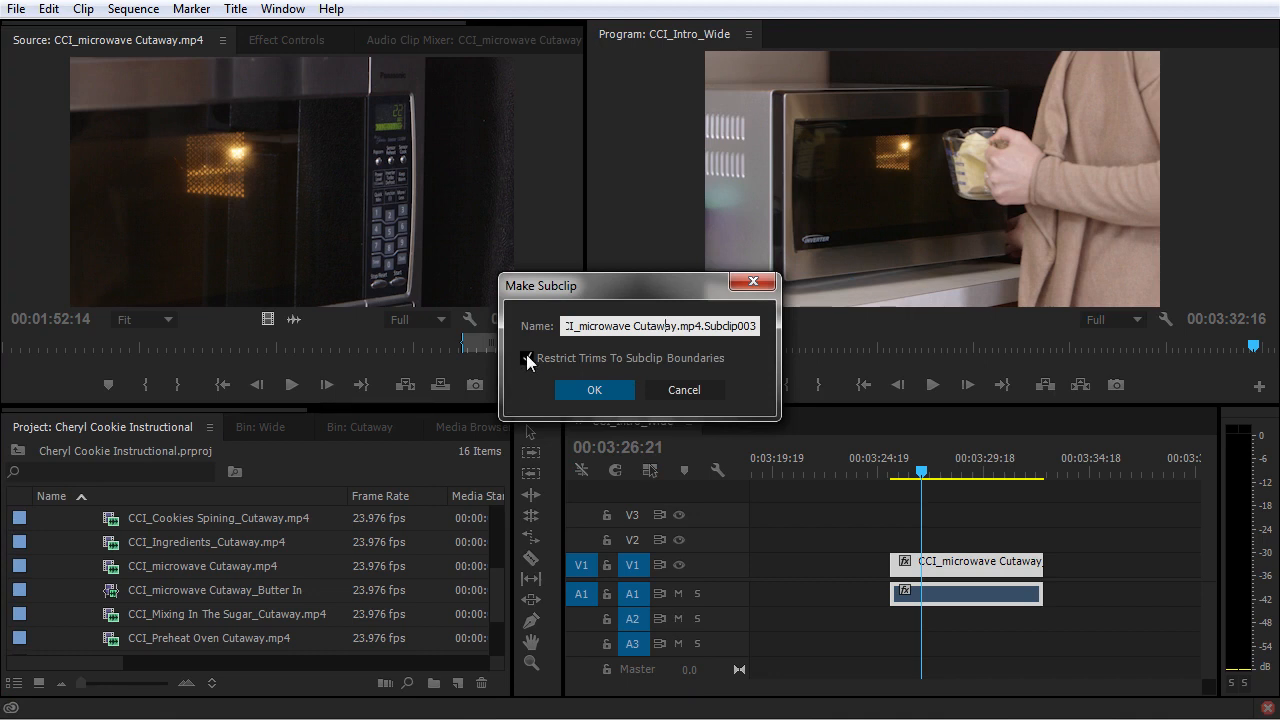
left_click(528, 358)
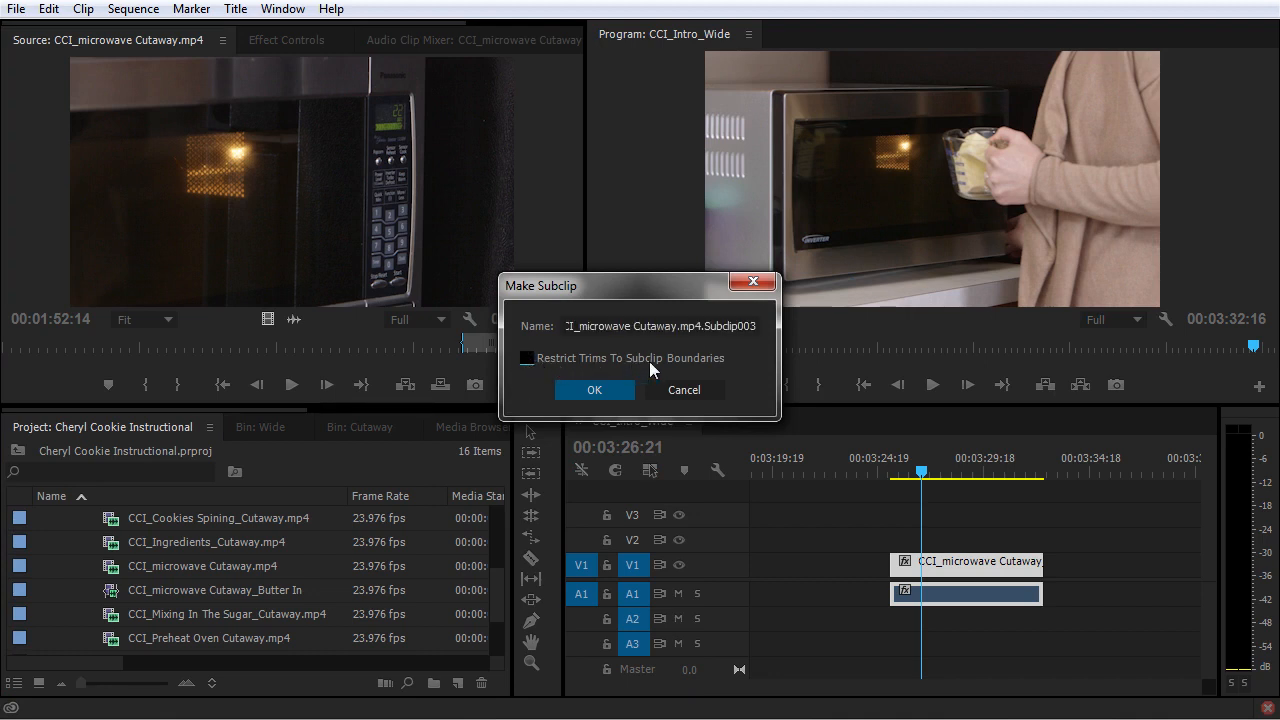
left_click_drag(678, 327, 811, 330)
type("_Enter 30")
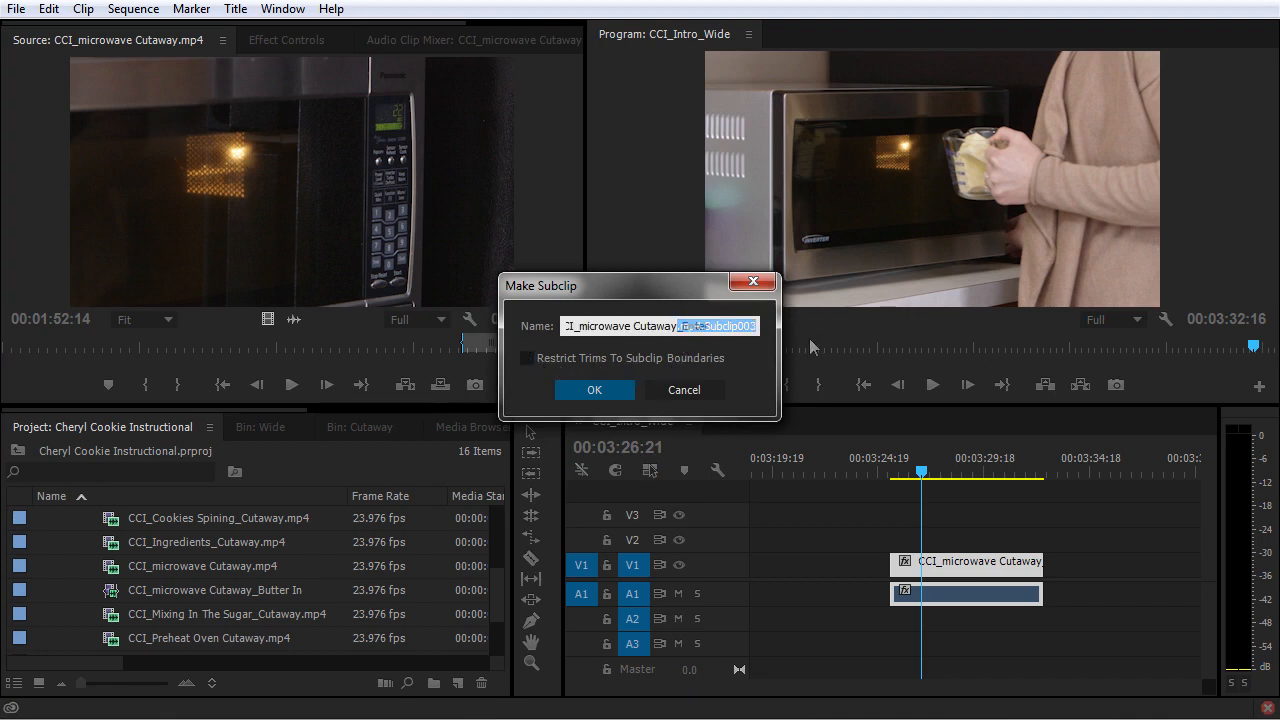
left_click(594, 392)
Place the new Enter 30 subclip on V1 a short gap after the Butter In clip, and undo the placement.
left_click_drag(67, 519, 104, 567)
scroll(100, 567, "down", 5)
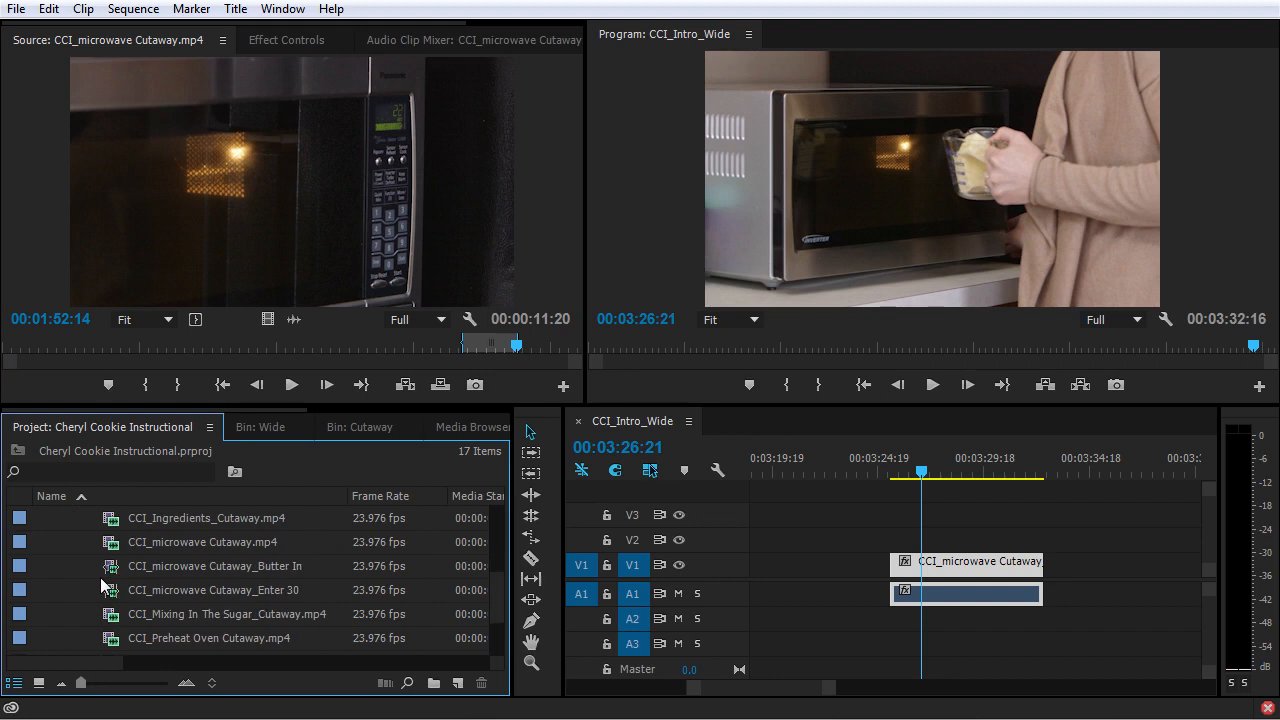
left_click_drag(118, 591, 1094, 570)
left_click(1088, 563)
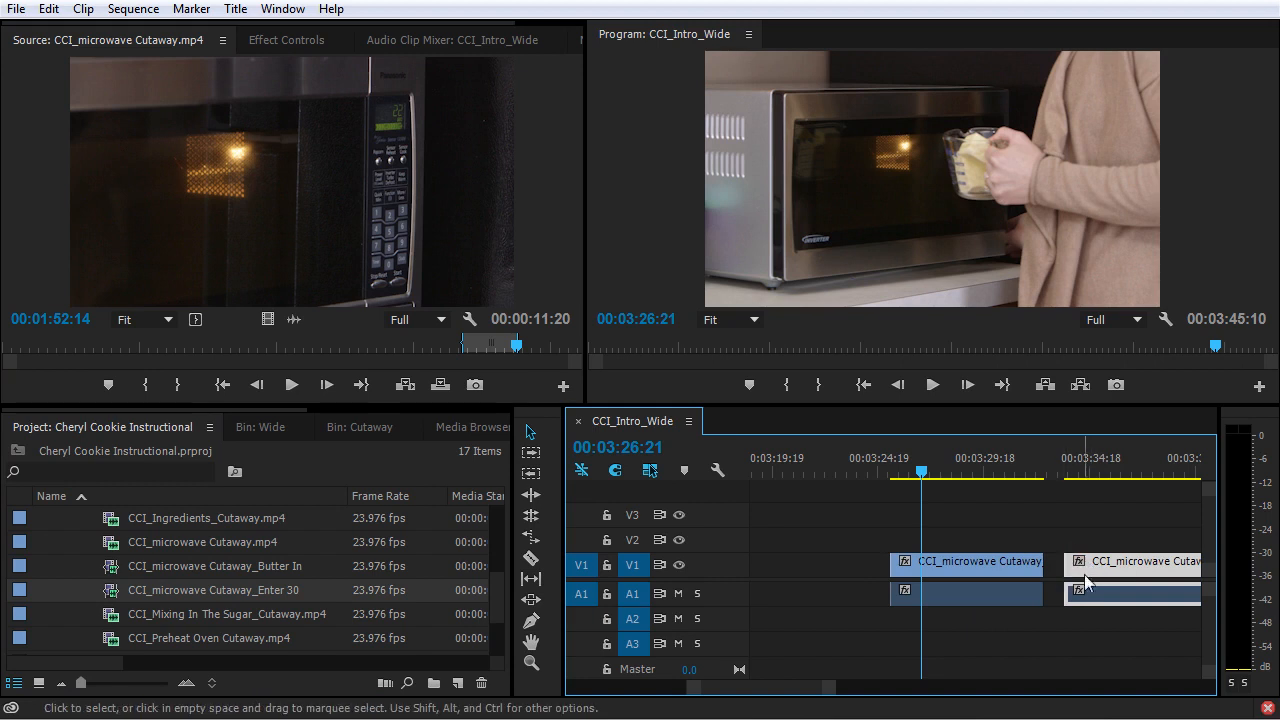
left_click_drag(789, 688, 792, 688)
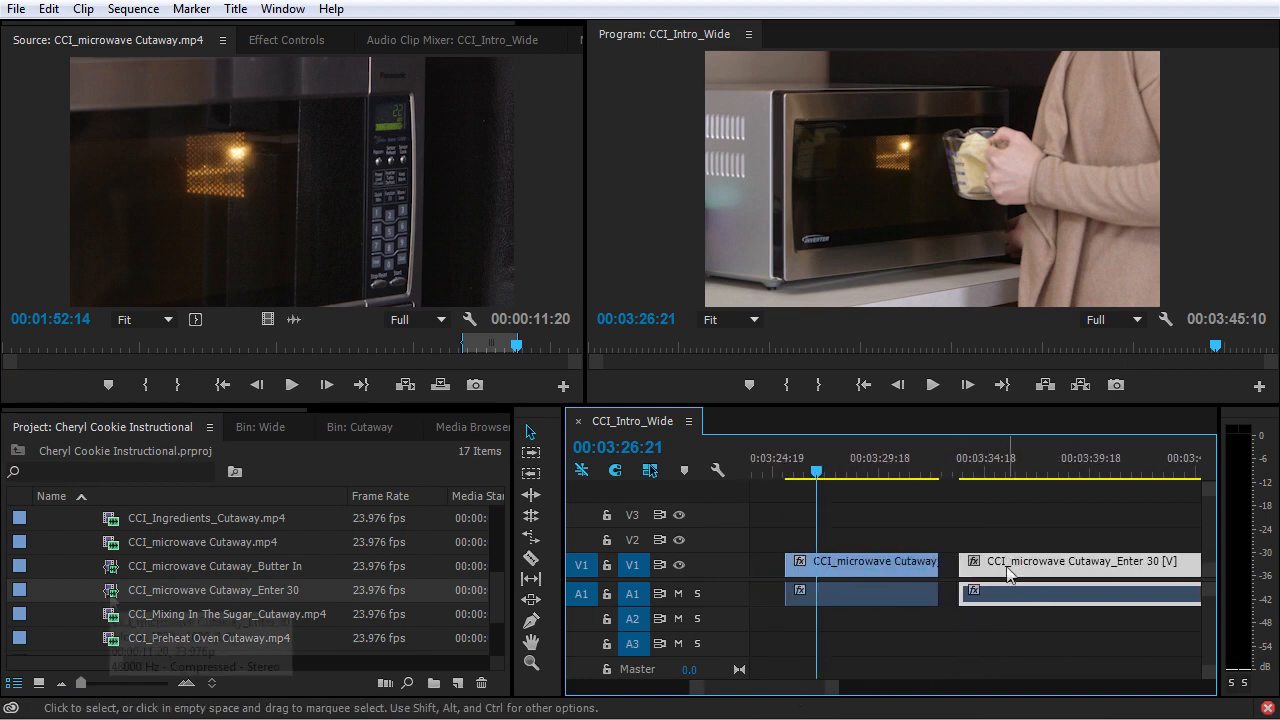
key("ctrl+z")
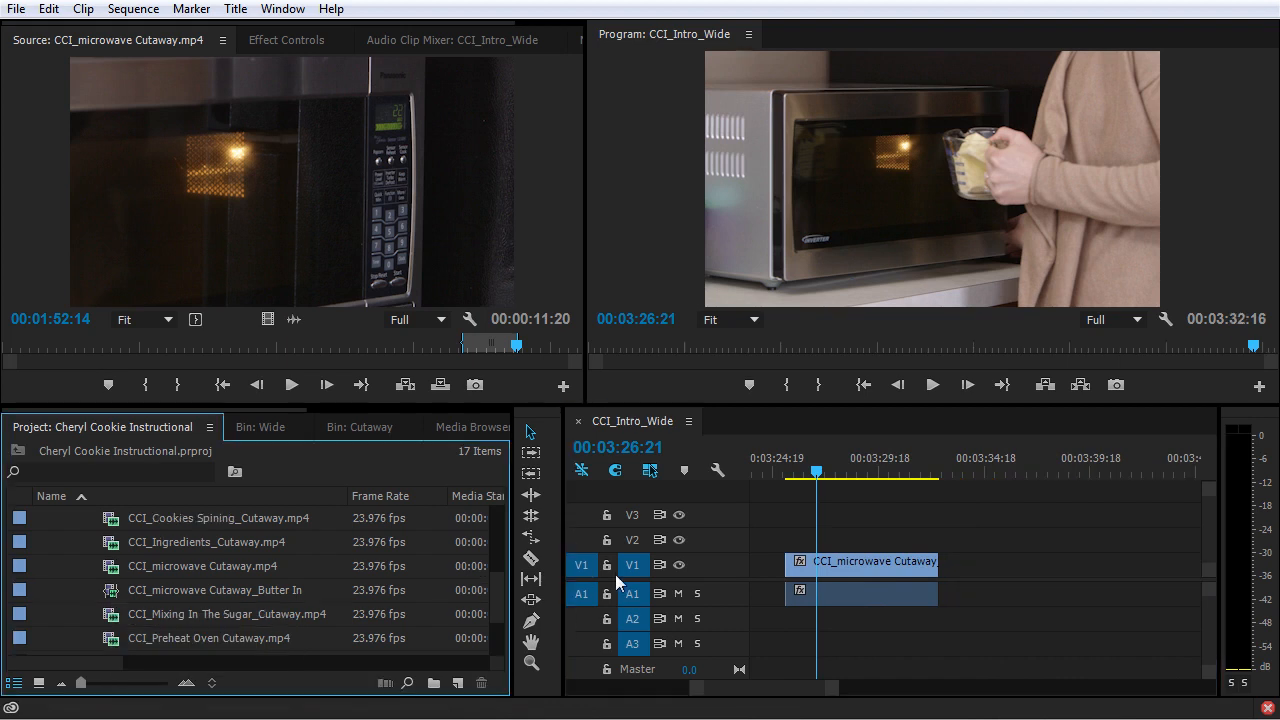
key("ctrl+shift+z")
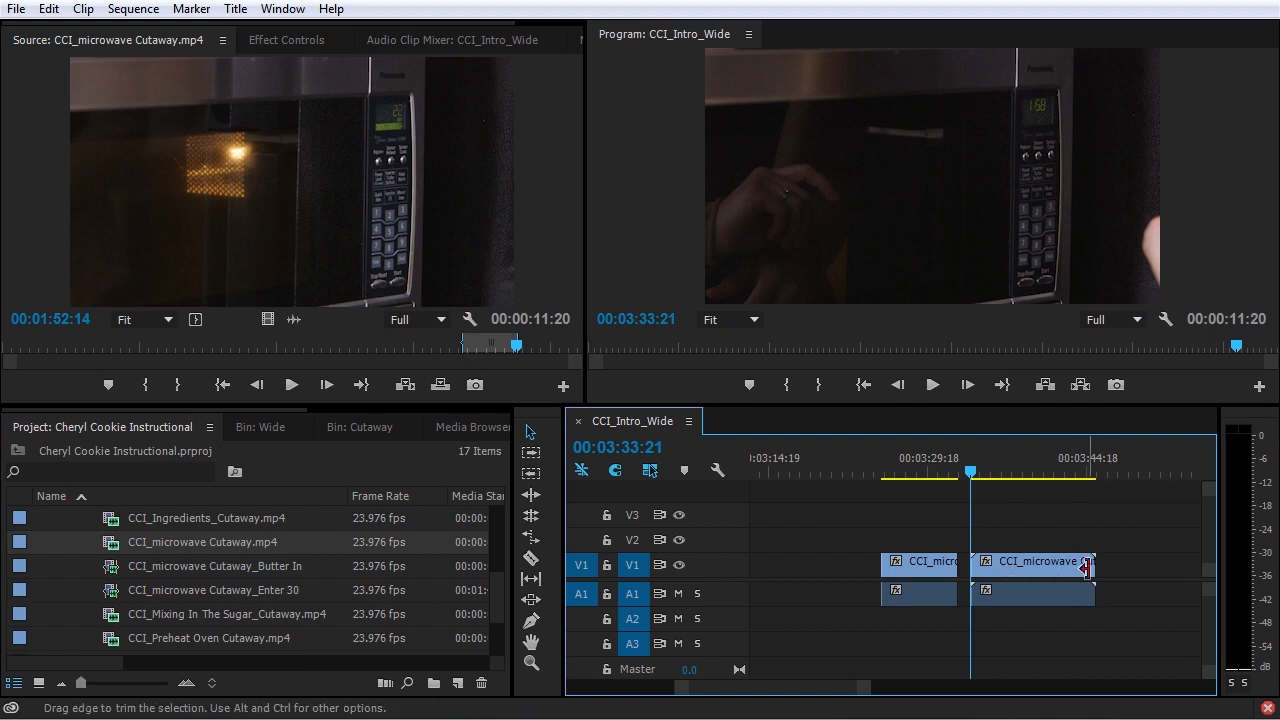
Edit the Enter 30 subclip's boundaries in the project, shifting its start earlier and its end later.
left_click(110, 597)
right_click(110, 597)
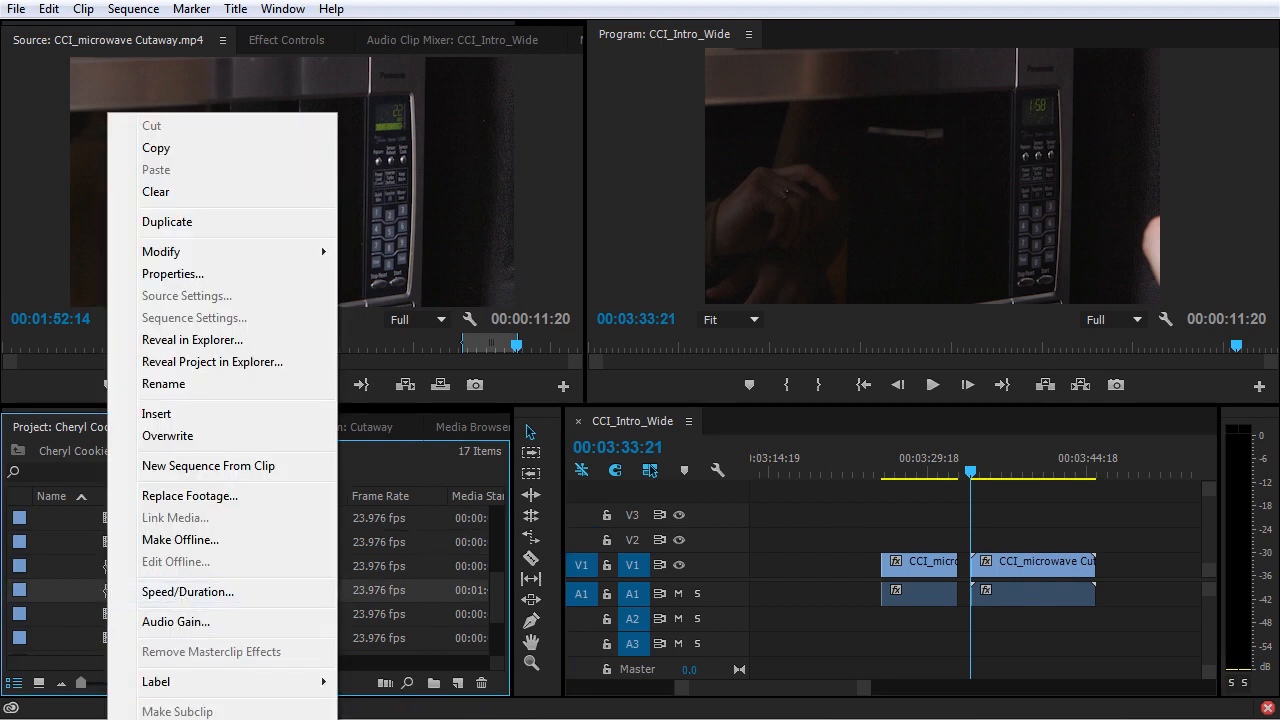
left_click(178, 719)
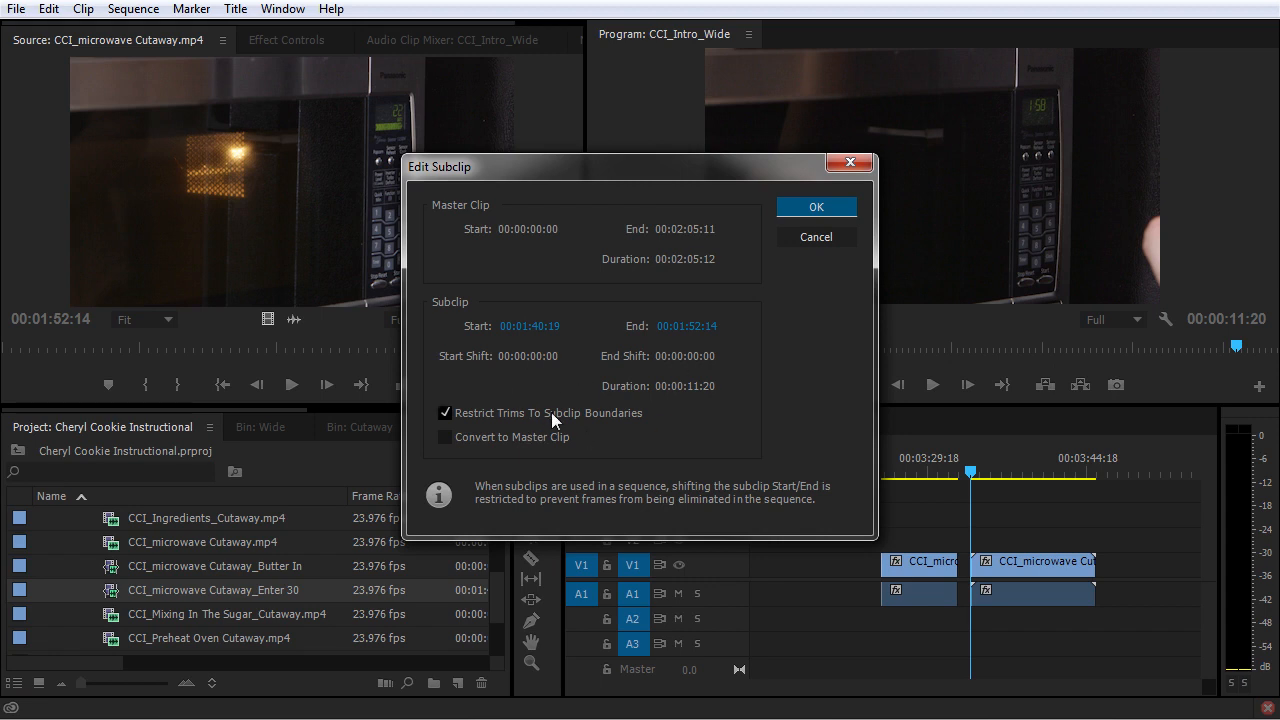
left_click_drag(547, 335, 482, 338)
left_click_drag(686, 330, 733, 345)
left_click(814, 206)
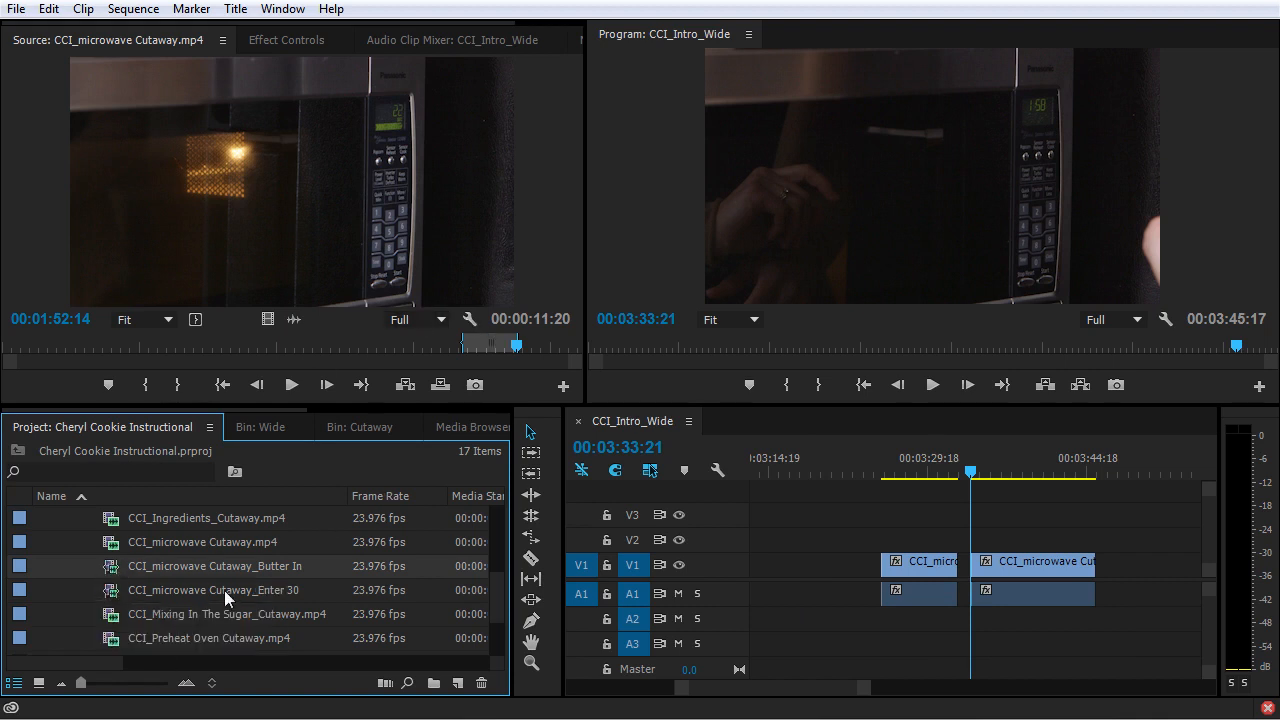
Open the CCI_microwave Cutaway.mp4 master clip in the Source Monitor and return to the CCI_Intro_Wide timeline.
double_click(115, 543)
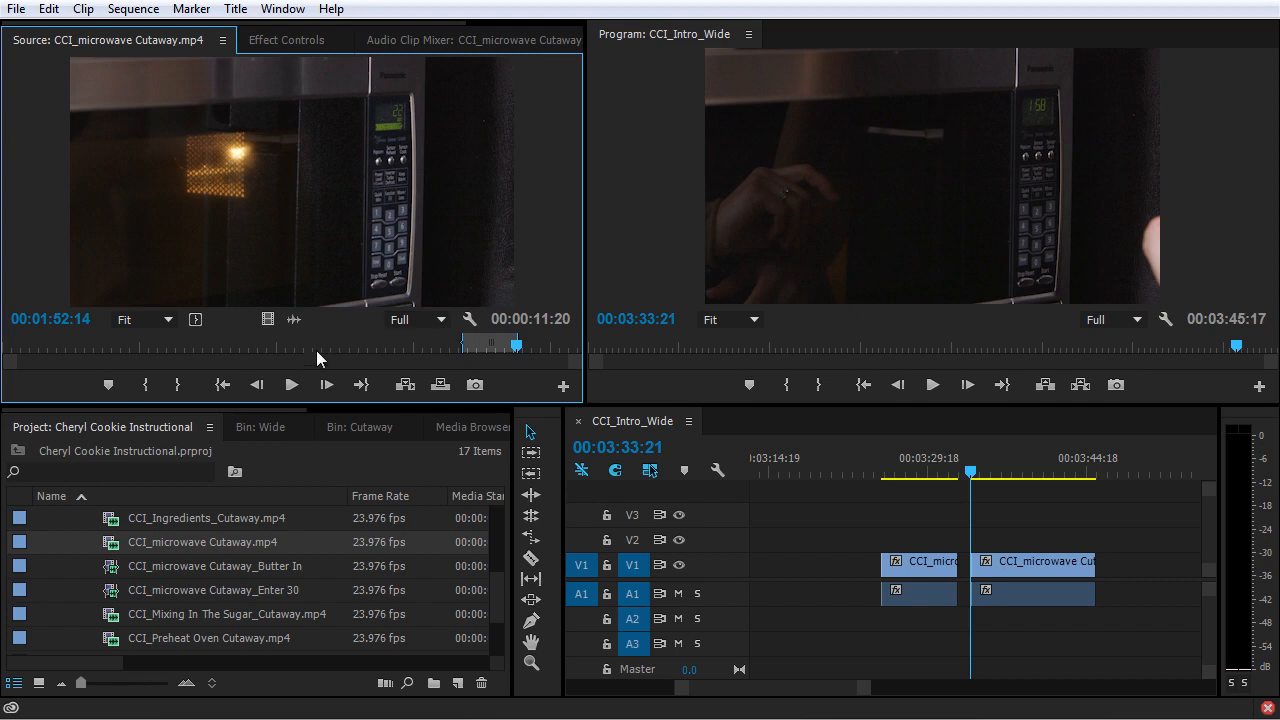
left_click(816, 524)
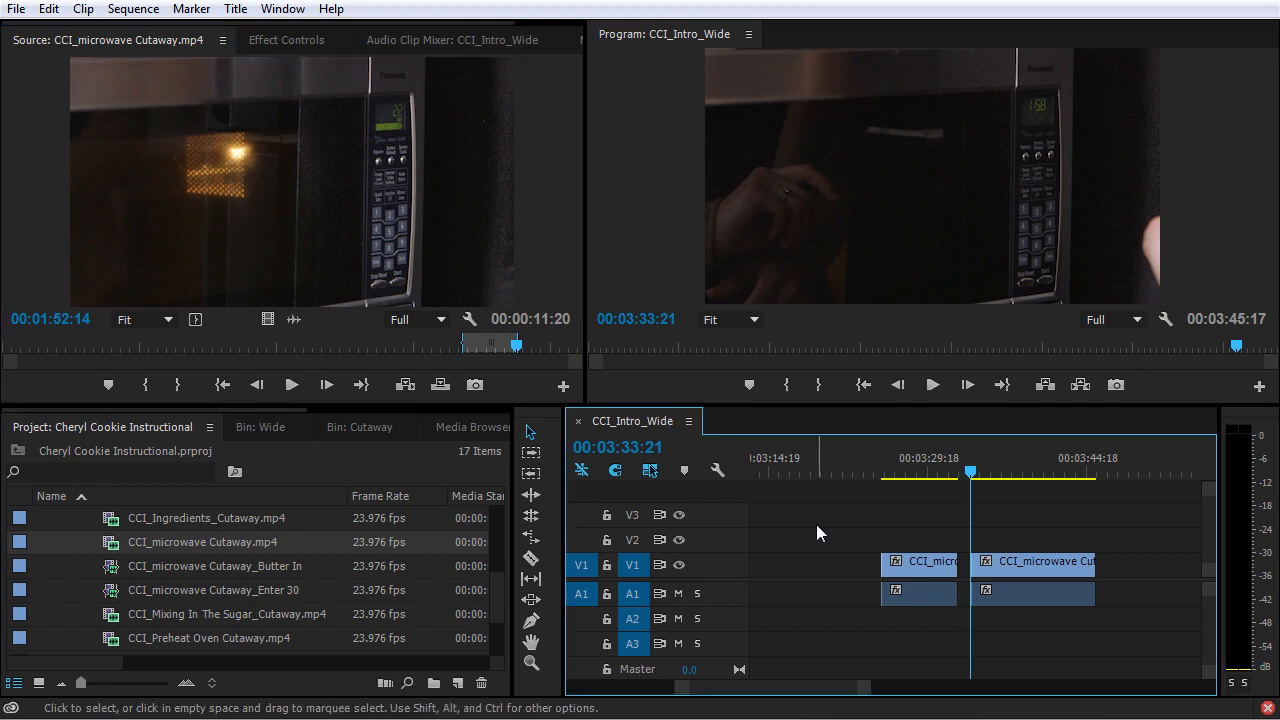